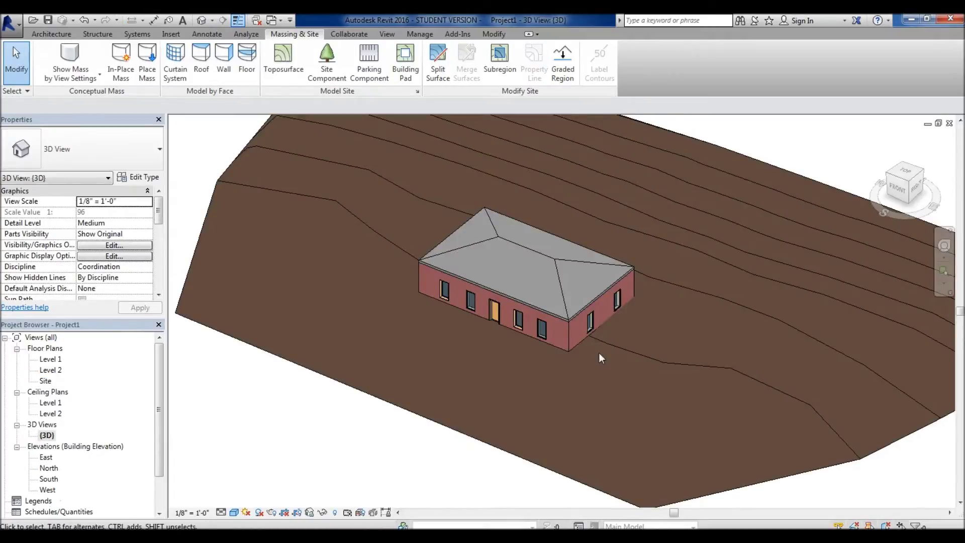
Step: Temporarily hide the roof and the brick end wall with two windows in the 3D view
{"action": "middle_click_drag", "start_coordinate": [600, 357], "coordinate": [524, 332], "text": "shift"}
{"action": "scroll", "coordinate": [547, 318], "scroll_direction": "up", "scroll_amount": 6}
{"action": "middle_click_drag", "start_coordinate": [642, 376], "coordinate": [561, 300], "text": "shift"}
{"action": "middle_click_drag", "start_coordinate": [508, 281], "coordinate": [556, 348], "text": "shift"}
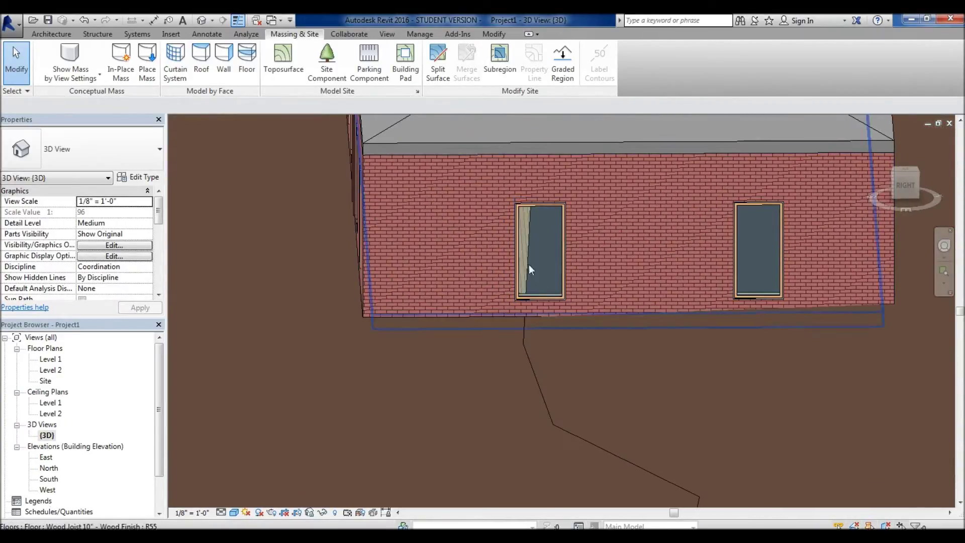
{"action": "middle_click_drag", "start_coordinate": [537, 279], "coordinate": [600, 324], "text": "shift"}
{"action": "left_click", "coordinate": [637, 227]}
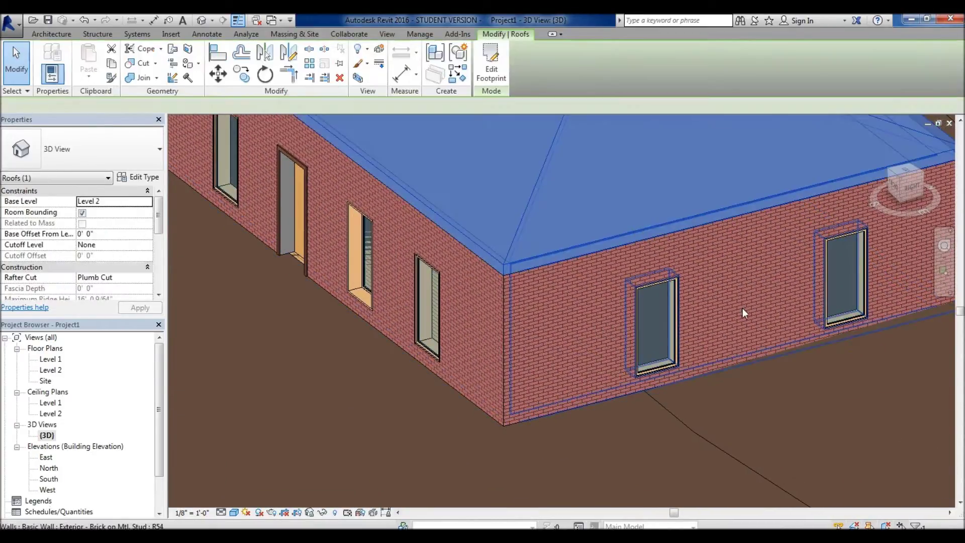
{"action": "left_click", "coordinate": [737, 303], "text": "ctrl"}
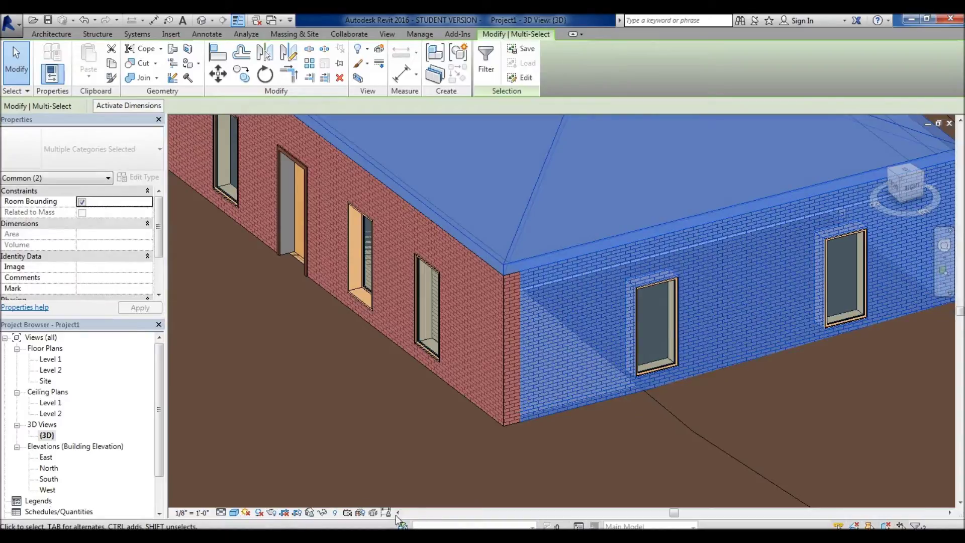
{"action": "left_click", "coordinate": [322, 511]}
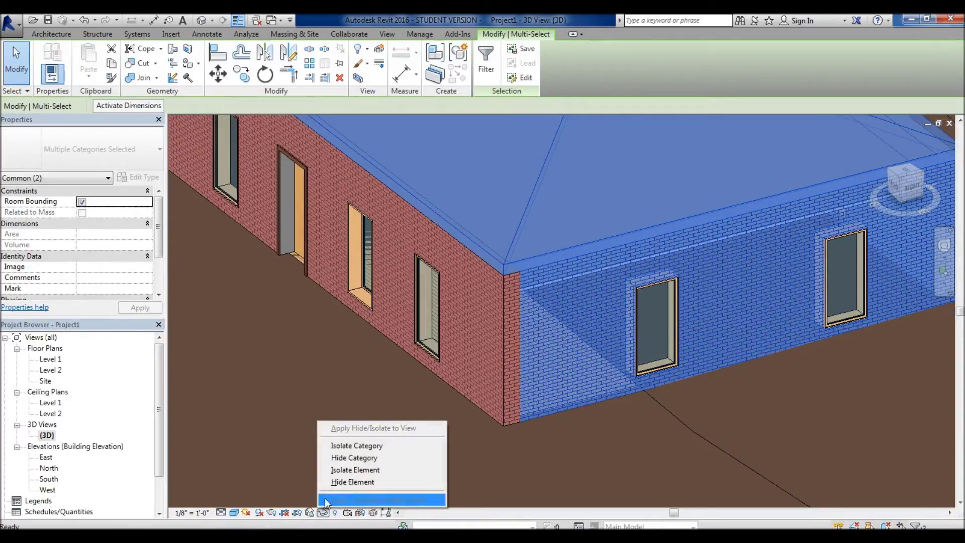
{"action": "left_click", "coordinate": [354, 481]}
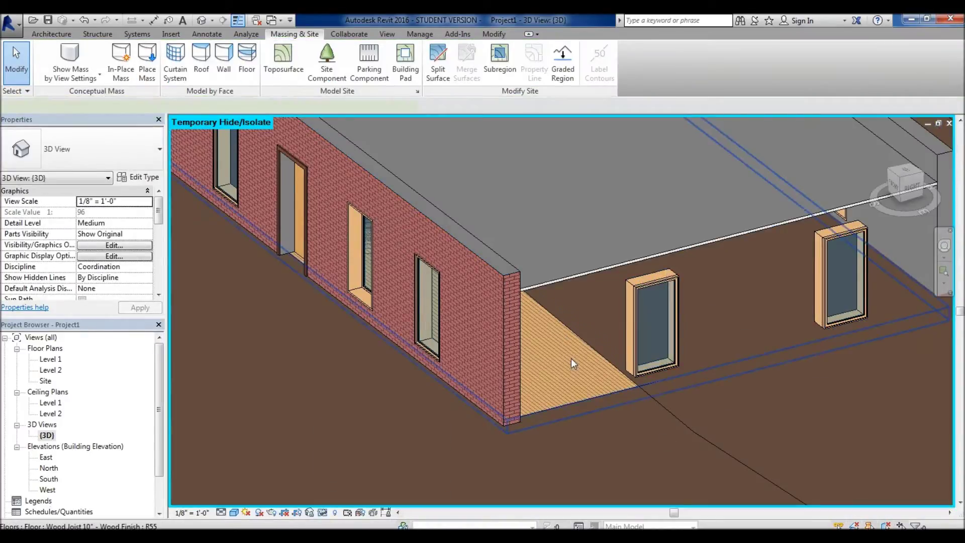
Step: Examine from above and below how the terrain cuts through the house's wood floor
{"action": "left_click", "coordinate": [571, 357]}
{"action": "scroll", "coordinate": [570, 358], "scroll_direction": "down", "scroll_amount": 4}
{"action": "middle_click_drag", "start_coordinate": [566, 362], "coordinate": [673, 300], "text": "shift"}
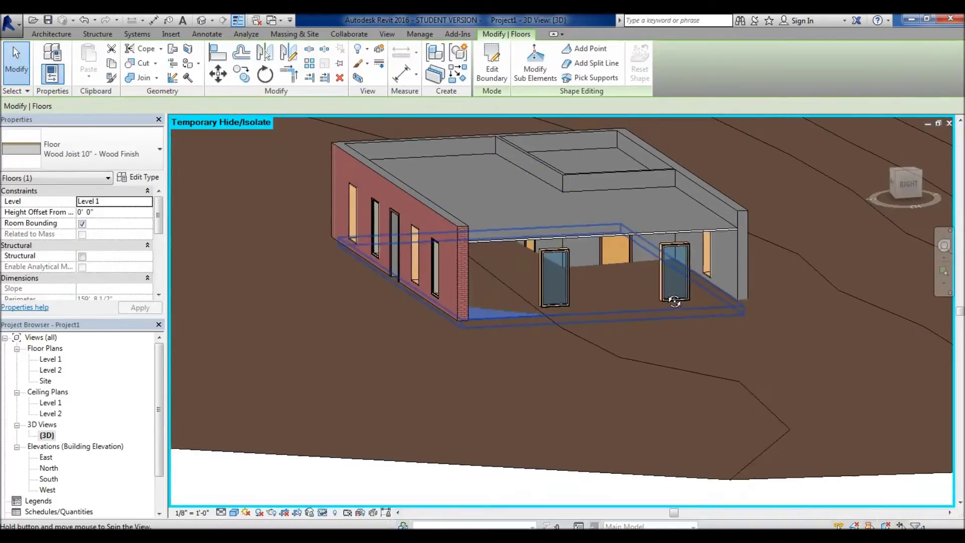
{"action": "key", "text": "Escape"}
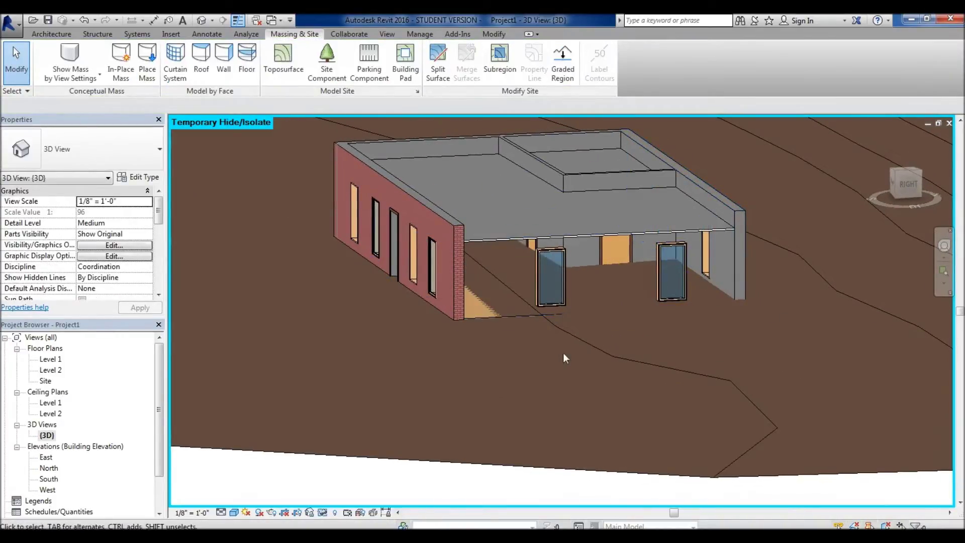
{"action": "middle_click_drag", "start_coordinate": [670, 348], "coordinate": [690, 393], "text": "shift"}
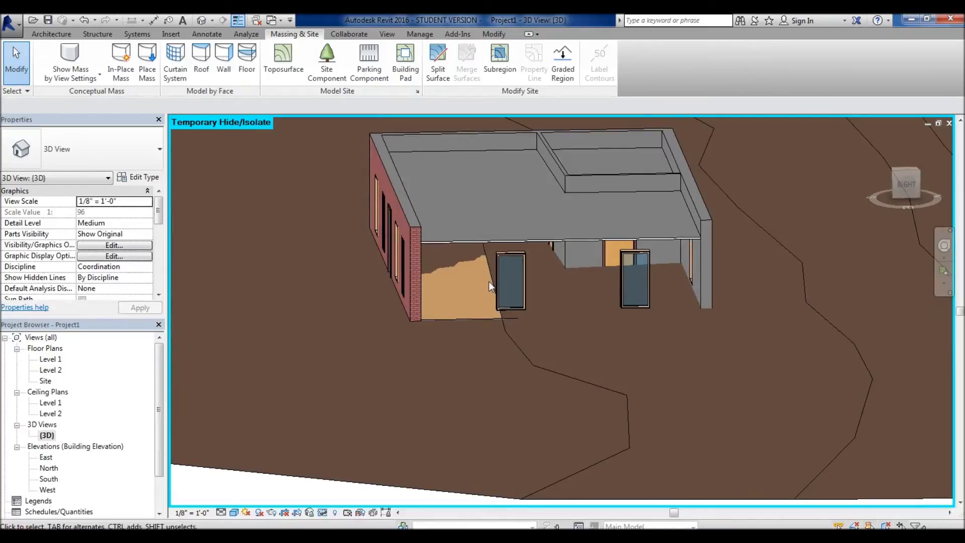
{"action": "middle_click_drag", "start_coordinate": [521, 315], "coordinate": [510, 256], "text": "shift"}
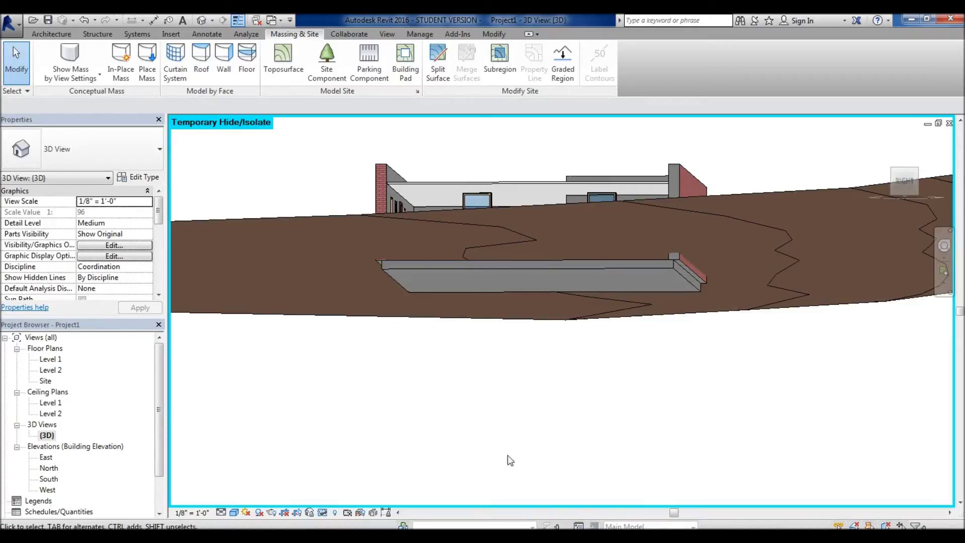
{"action": "middle_click_drag", "start_coordinate": [568, 213], "coordinate": [609, 330], "text": "shift"}
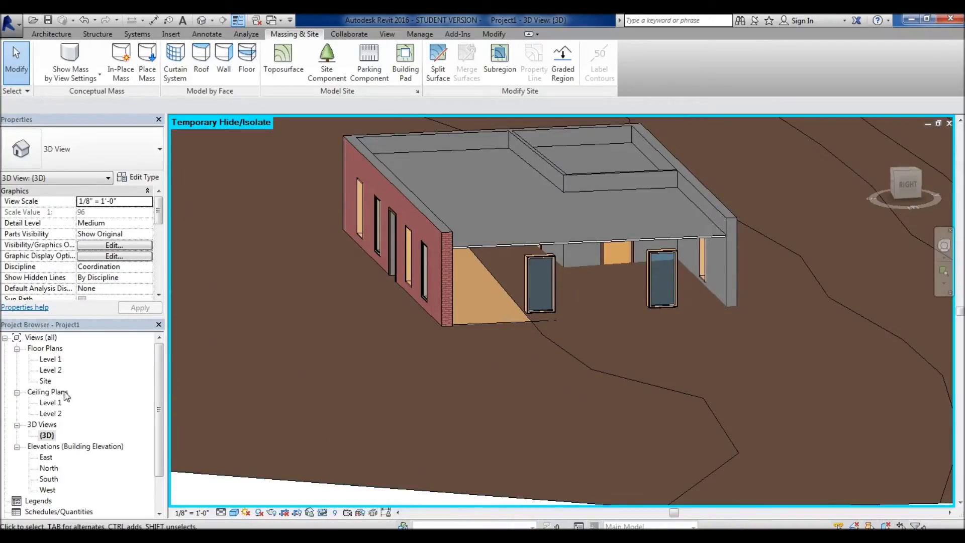
Step: In the Site floor plan, start a building pad on Level 1 with a height offset of -1' 0"
{"action": "left_click", "coordinate": [39, 382]}
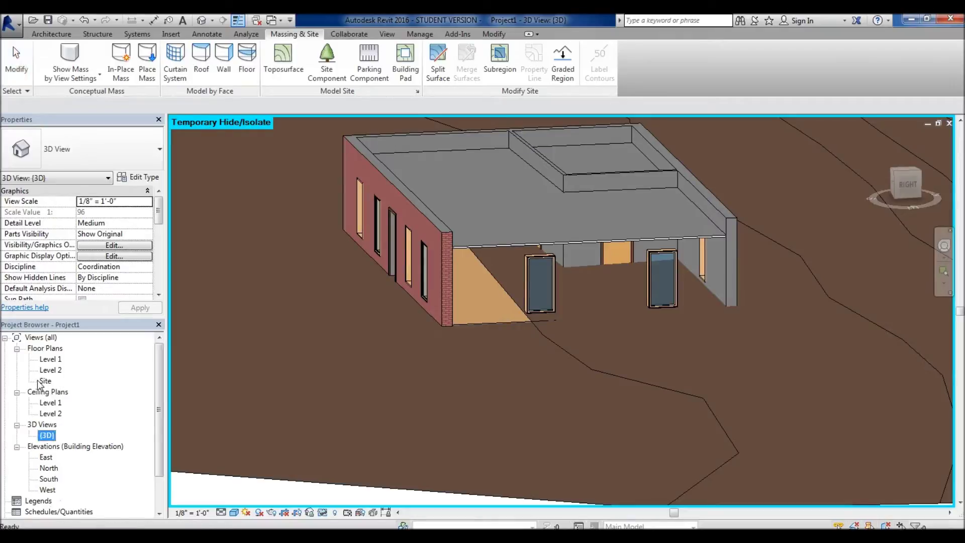
{"action": "double_click", "coordinate": [44, 382]}
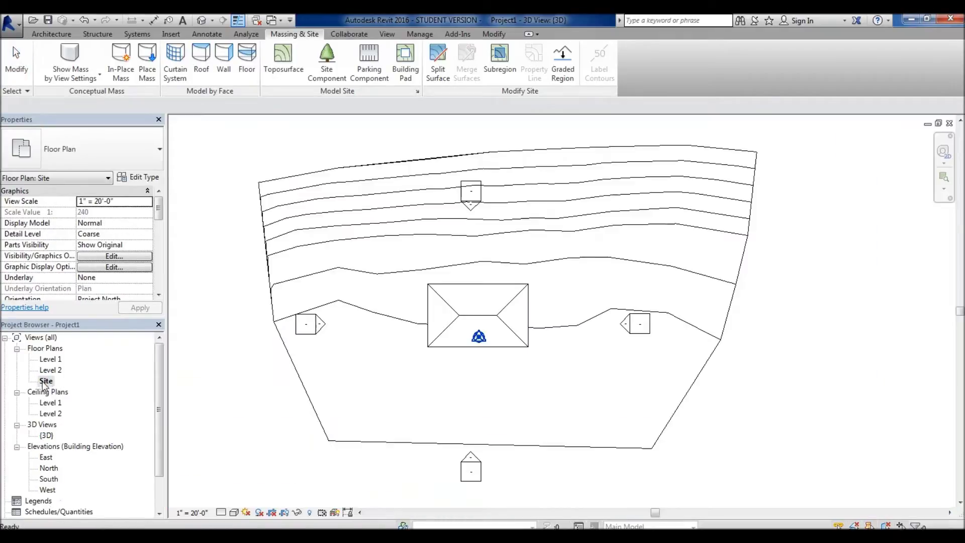
{"action": "left_click", "coordinate": [412, 75]}
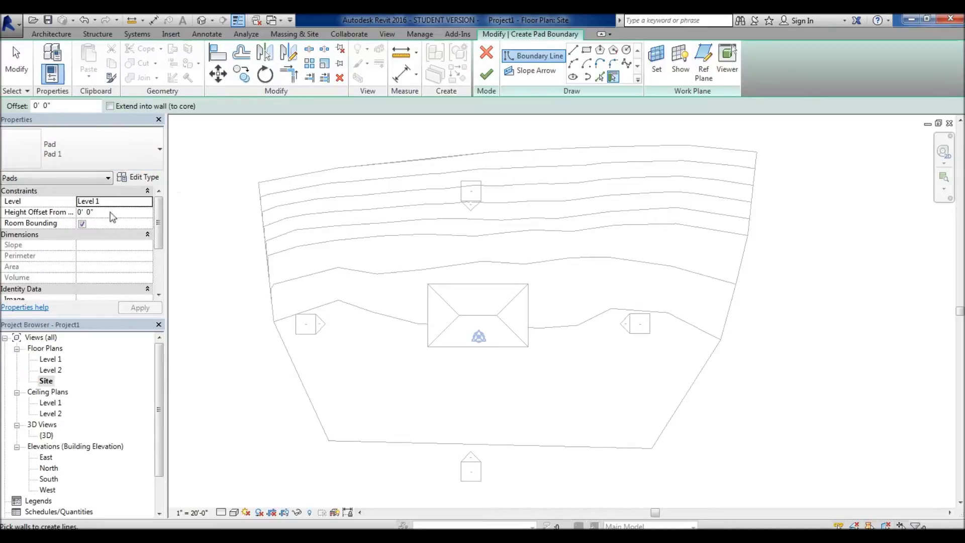
{"action": "left_click", "coordinate": [113, 213]}
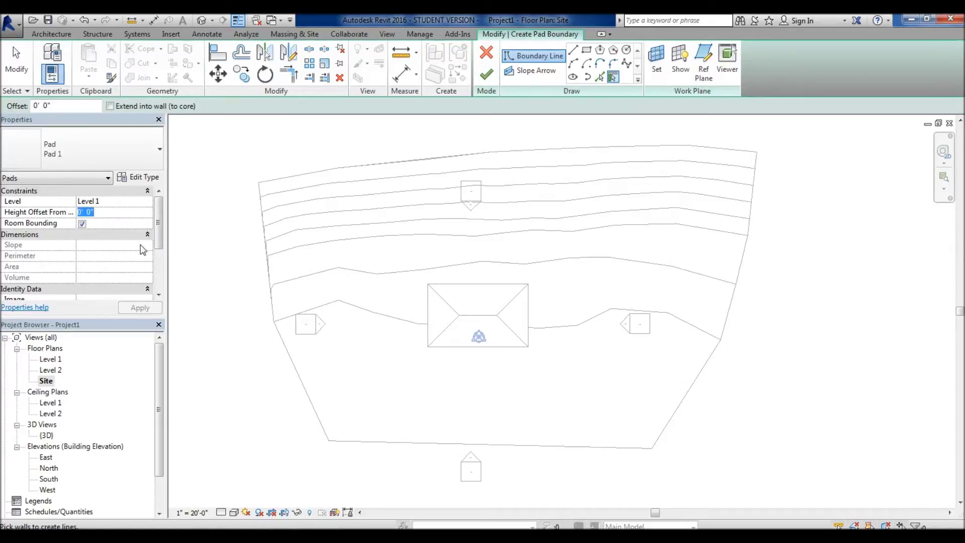
{"action": "type", "text": "-1"}
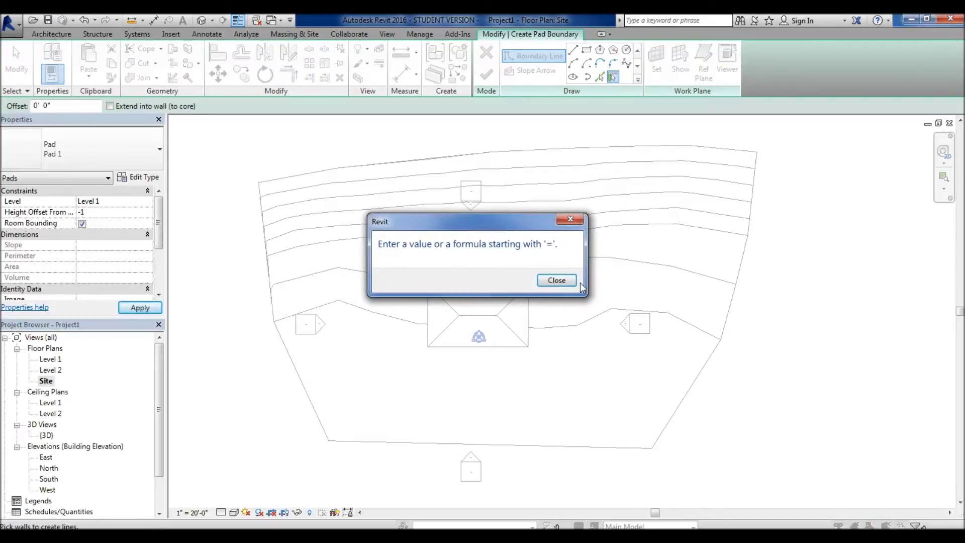
{"action": "left_click", "coordinate": [557, 281]}
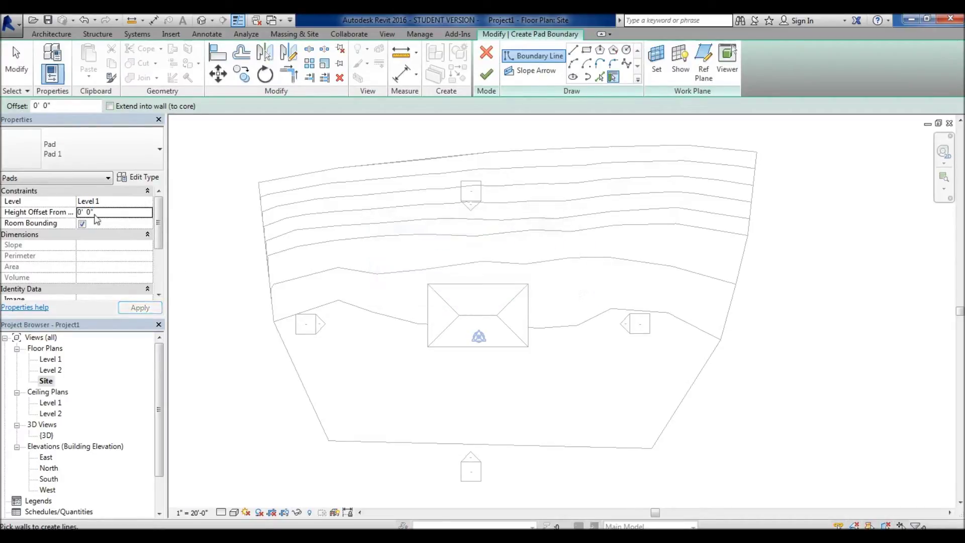
{"action": "type", "text": "-1"}
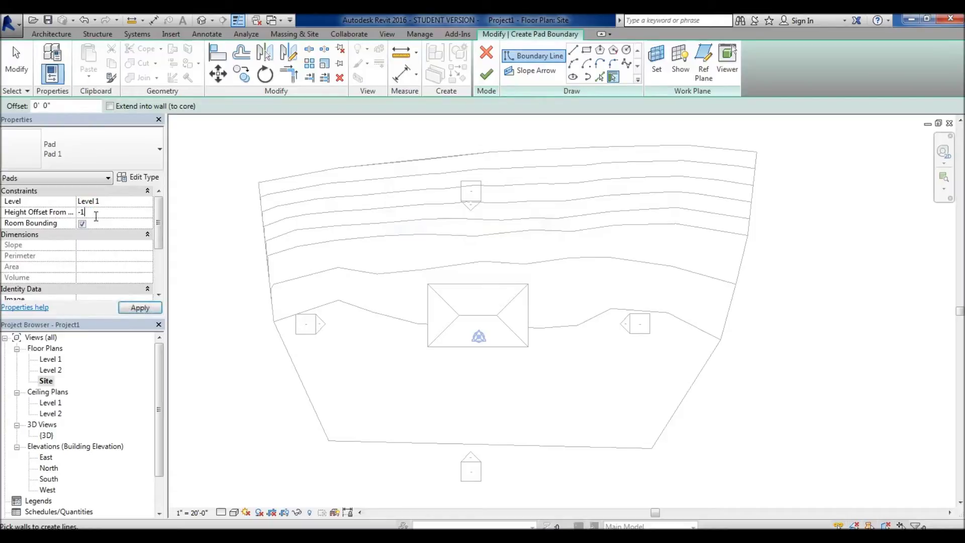
{"action": "key", "text": "Return"}
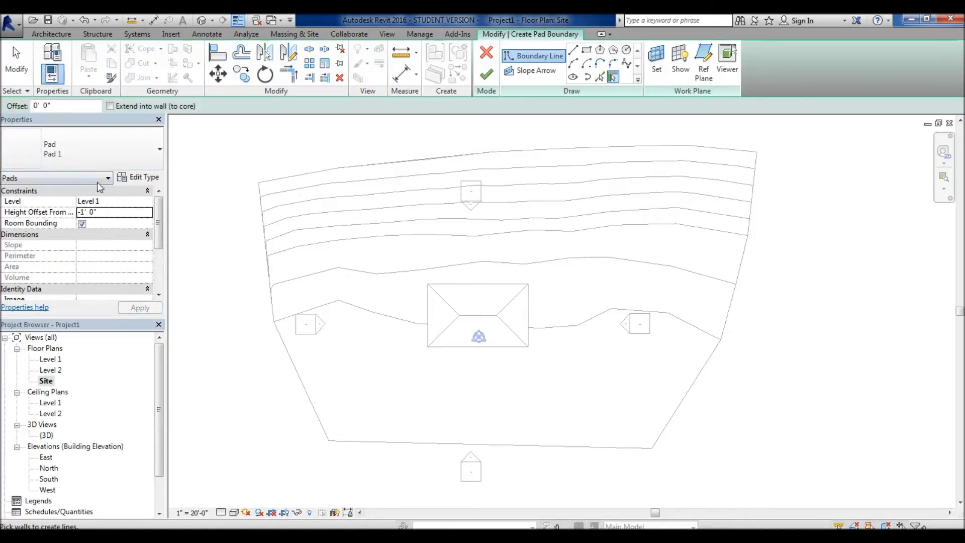
Step: Set the structure layer thickness of the Pad 1 type to 1/8"
{"action": "left_click", "coordinate": [138, 177]}
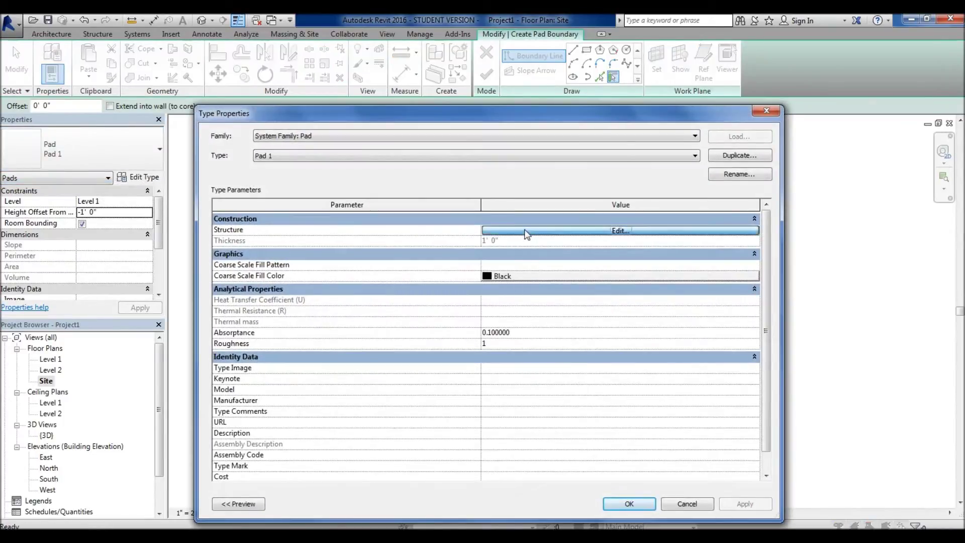
{"action": "left_click", "coordinate": [525, 231]}
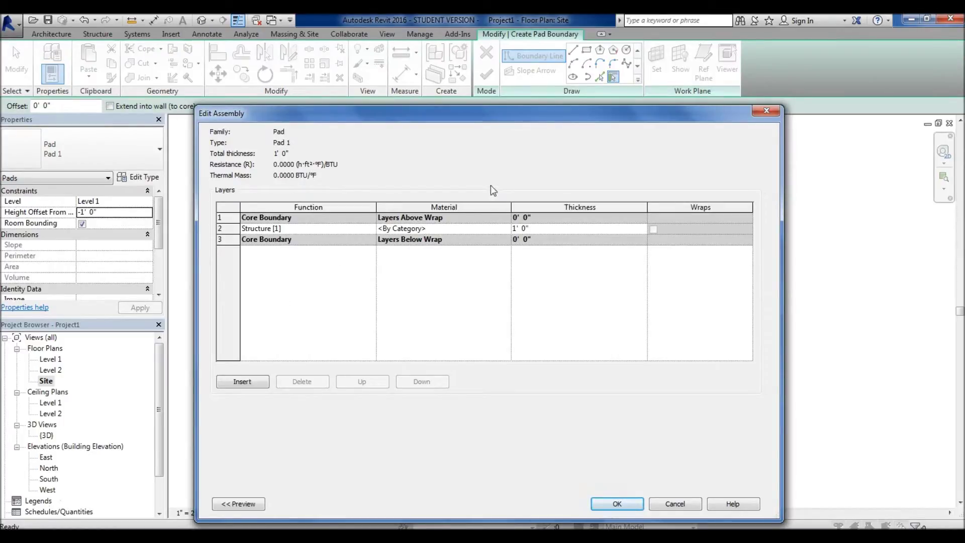
{"action": "left_click", "coordinate": [561, 229]}
{"action": "left_click", "coordinate": [560, 228]}
{"action": "left_click", "coordinate": [556, 226]}
{"action": "double_click", "coordinate": [545, 230]}
{"action": "type", "text": "1/8"}
{"action": "left_click", "coordinate": [560, 309]}
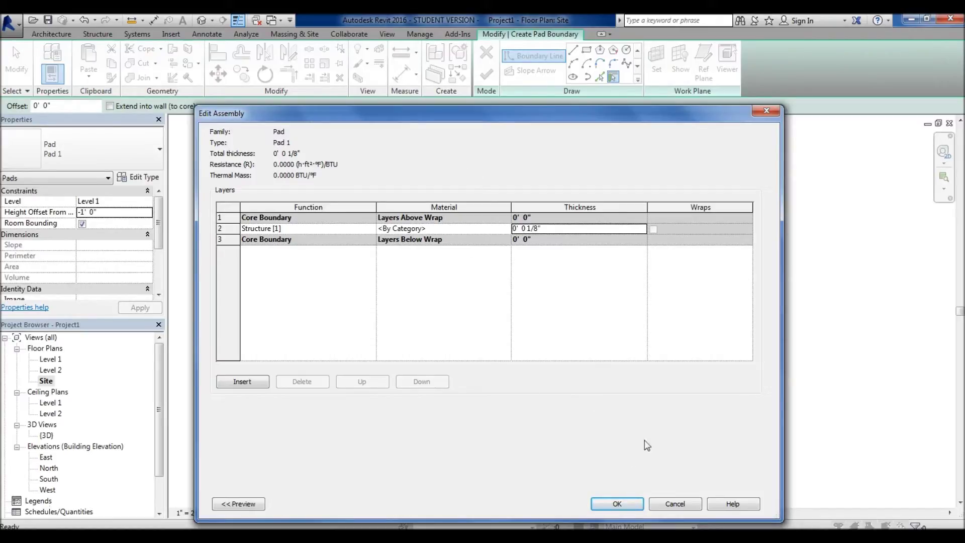
{"action": "left_click", "coordinate": [602, 502]}
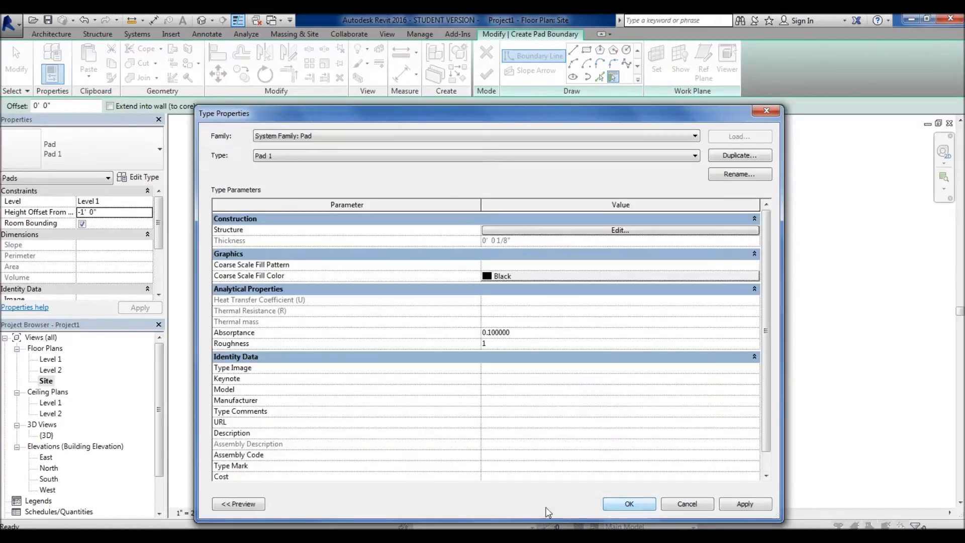
{"action": "left_click", "coordinate": [629, 502]}
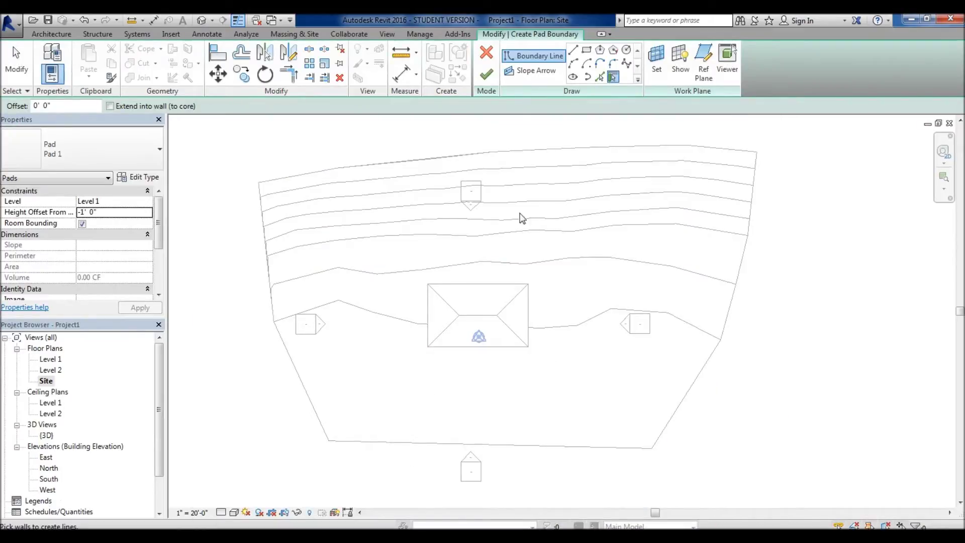
Step: Define the pad boundary by picking the four outer roof edges, and finish the building pad
{"action": "scroll", "coordinate": [459, 310], "scroll_direction": "up", "scroll_amount": 3}
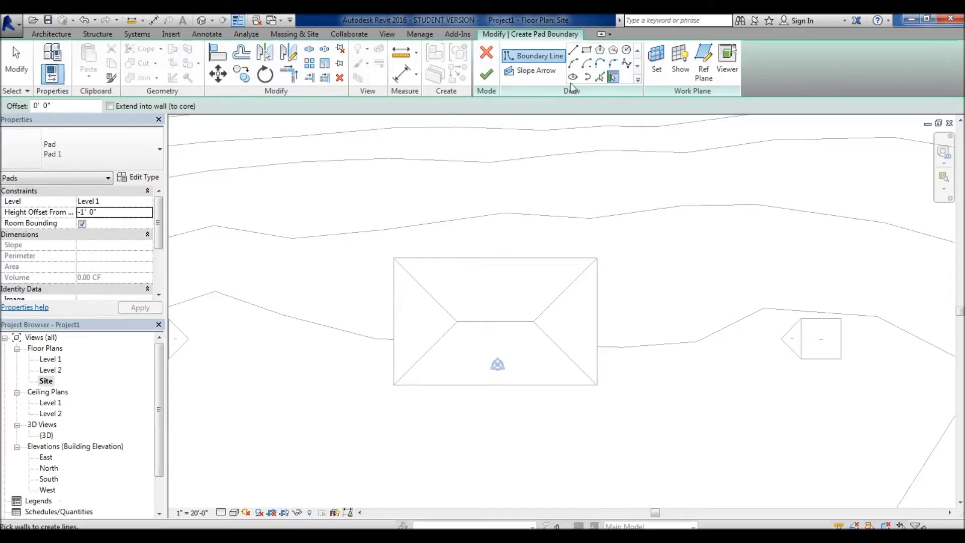
{"action": "left_click", "coordinate": [599, 77]}
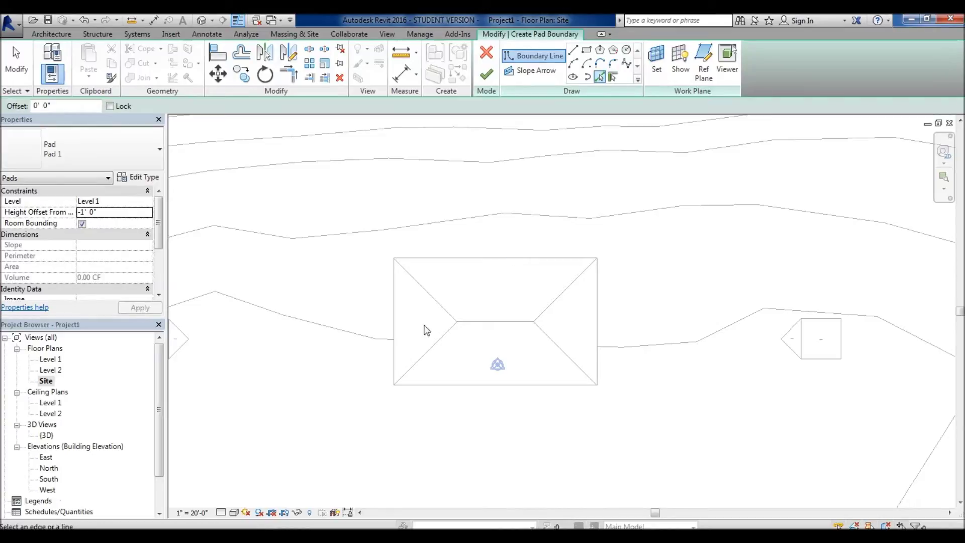
{"action": "left_click", "coordinate": [394, 335]}
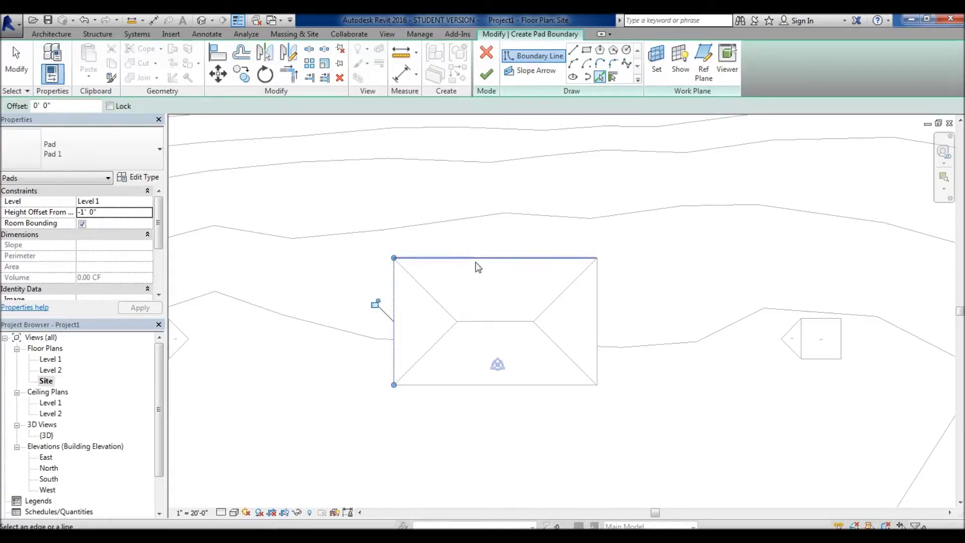
{"action": "left_click", "coordinate": [493, 259]}
{"action": "left_click", "coordinate": [600, 325]}
{"action": "left_click", "coordinate": [553, 386]}
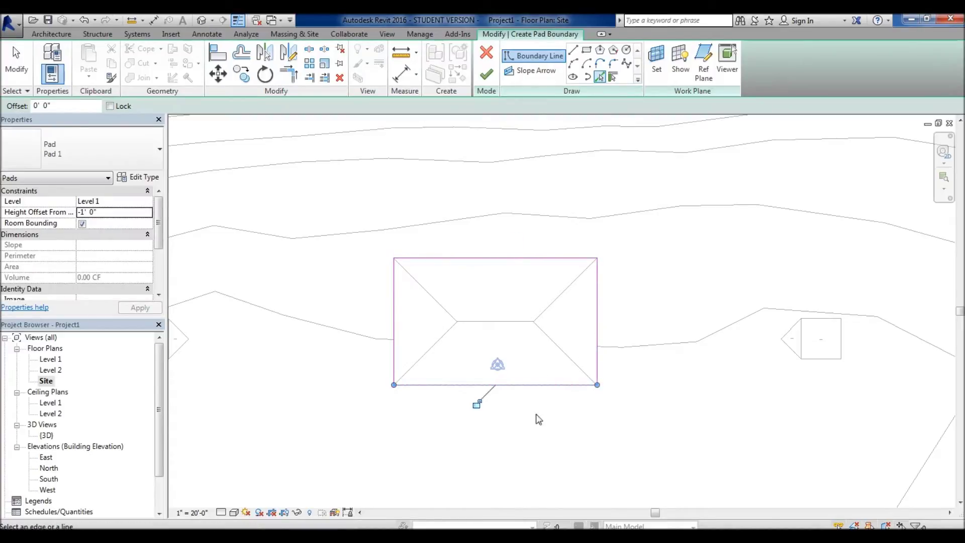
{"action": "left_click", "coordinate": [485, 75]}
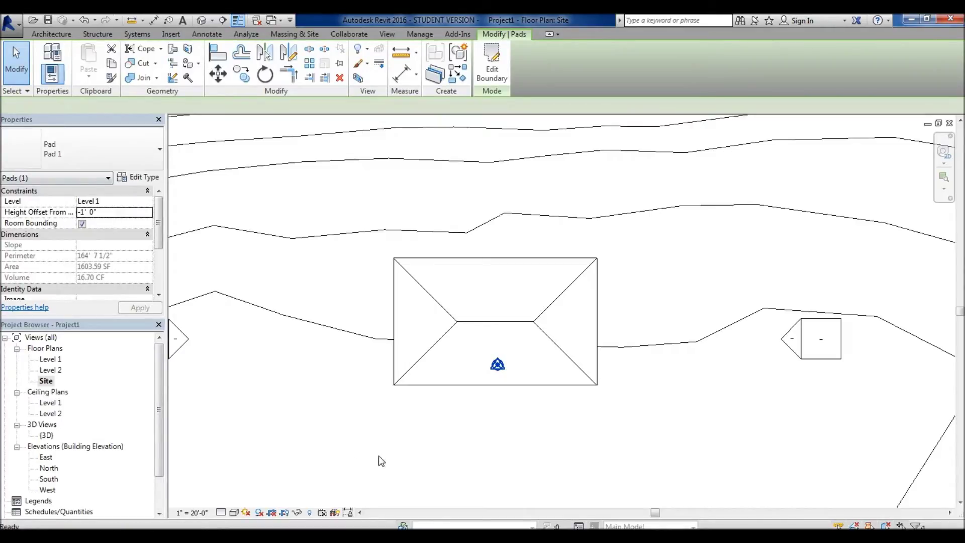
Step: Inspect in the 3D view how the building pad cuts the terrain around and beneath the wood floor
{"action": "key", "text": "ctrl+Tab"}
{"action": "left_click", "coordinate": [485, 451]}
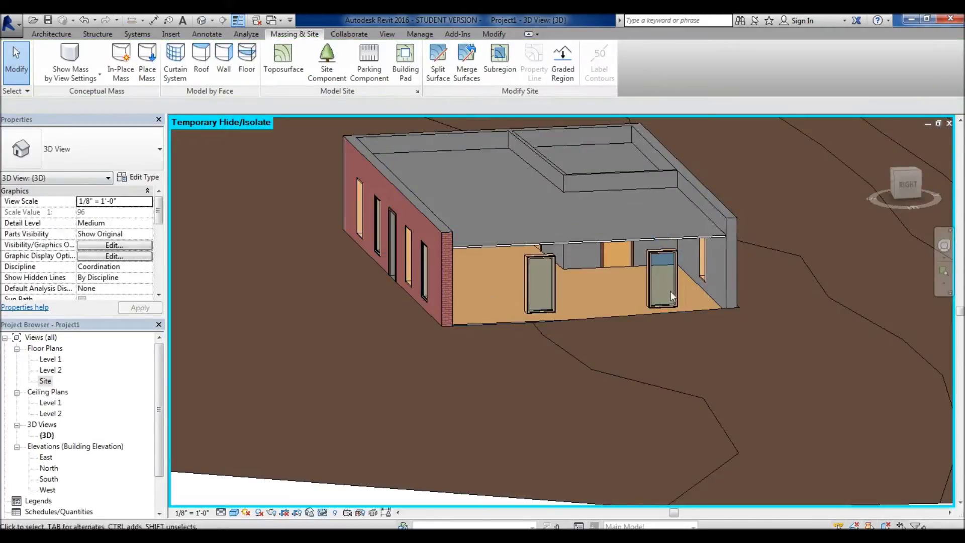
{"action": "middle_click_drag", "start_coordinate": [550, 336], "coordinate": [580, 374], "text": "shift"}
{"action": "scroll", "coordinate": [711, 334], "scroll_direction": "up", "scroll_amount": 2}
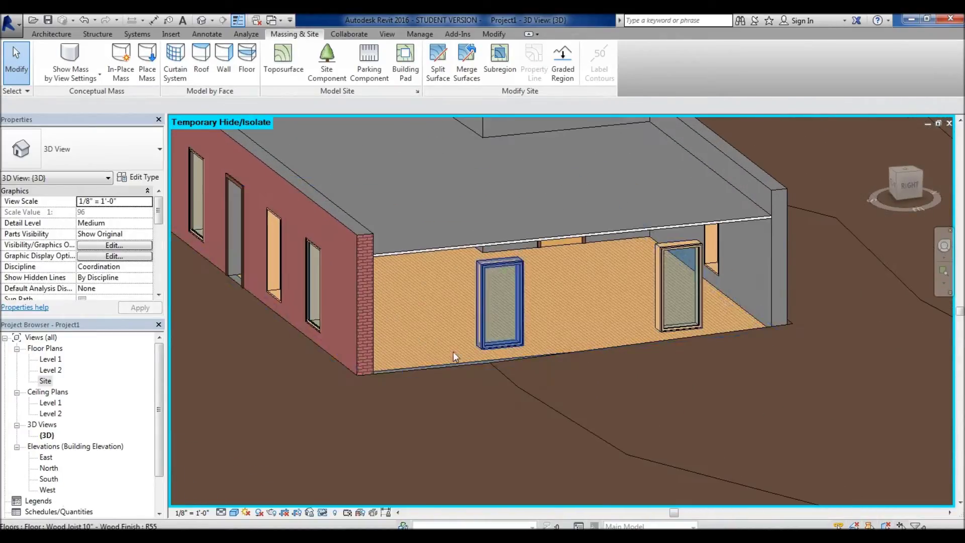
{"action": "middle_click_drag", "start_coordinate": [486, 318], "coordinate": [535, 334], "text": "shift"}
{"action": "scroll", "coordinate": [810, 285], "scroll_direction": "up", "scroll_amount": 2}
{"action": "scroll", "coordinate": [548, 327], "scroll_direction": "down", "scroll_amount": 5}
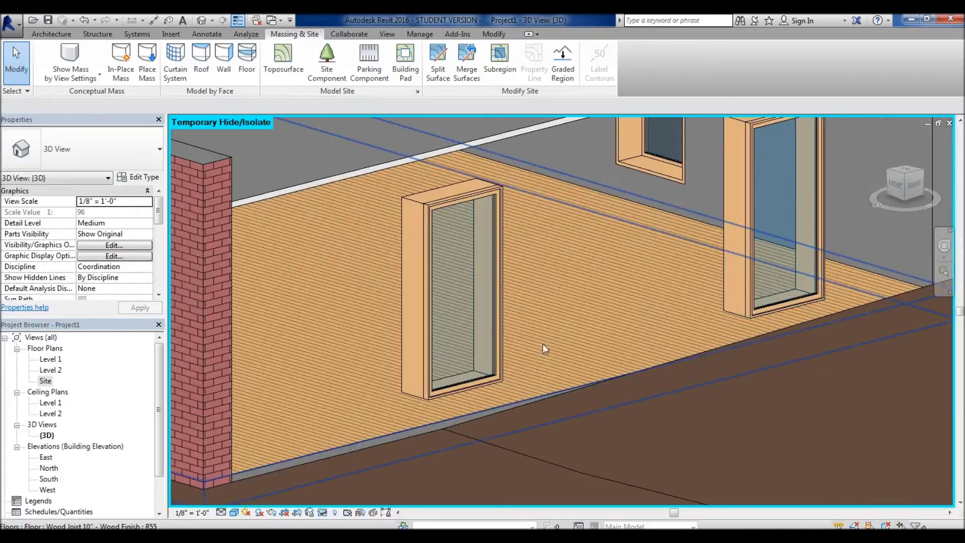
{"action": "middle_click_drag", "start_coordinate": [457, 329], "coordinate": [393, 324], "text": "shift"}
{"action": "scroll", "coordinate": [534, 318], "scroll_direction": "down", "scroll_amount": 2}
{"action": "scroll", "coordinate": [394, 309], "scroll_direction": "up", "scroll_amount": 3}
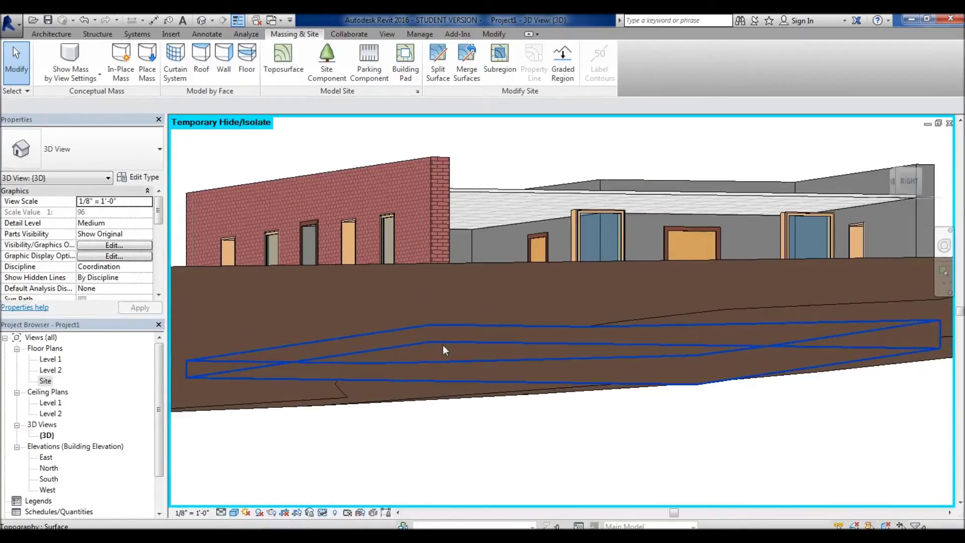
{"action": "scroll", "coordinate": [444, 350], "scroll_direction": "up", "scroll_amount": 3}
{"action": "scroll", "coordinate": [442, 344], "scroll_direction": "down", "scroll_amount": 3}
{"action": "middle_click_drag", "start_coordinate": [442, 345], "coordinate": [372, 367], "text": "shift"}
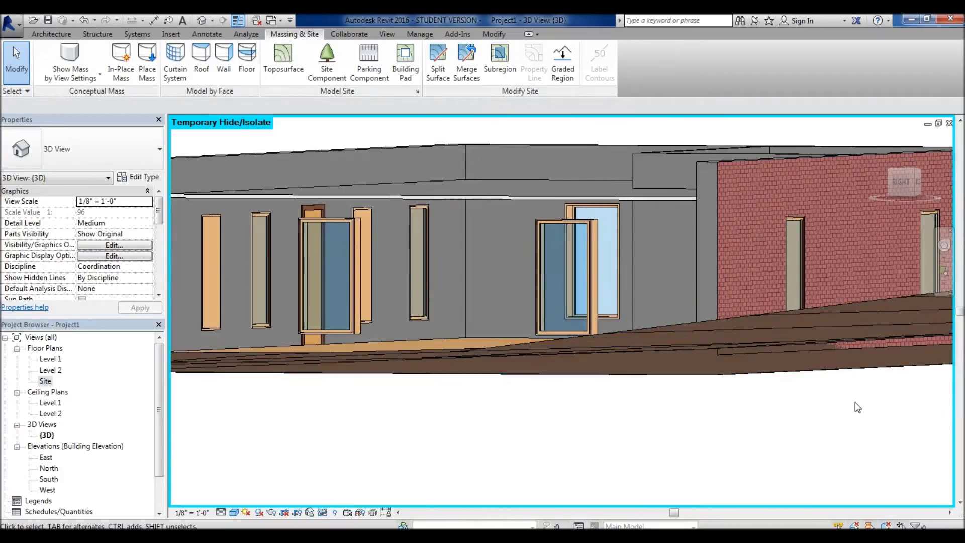
Step: Set the building pad's height offset from Level 1 to 10' 0" and view the effect on the terrain around the house
{"action": "left_click", "coordinate": [734, 378]}
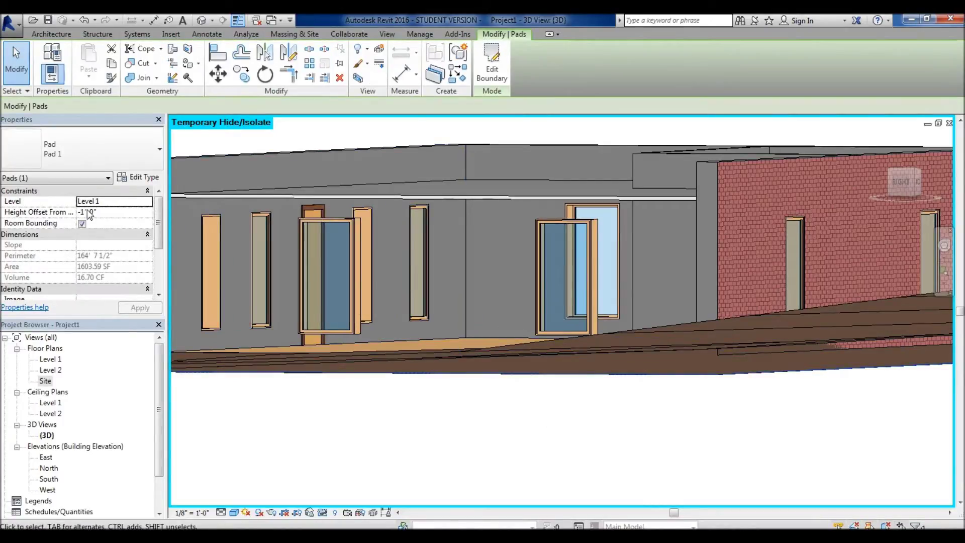
{"action": "left_click", "coordinate": [109, 212]}
{"action": "type", "text": "10"}
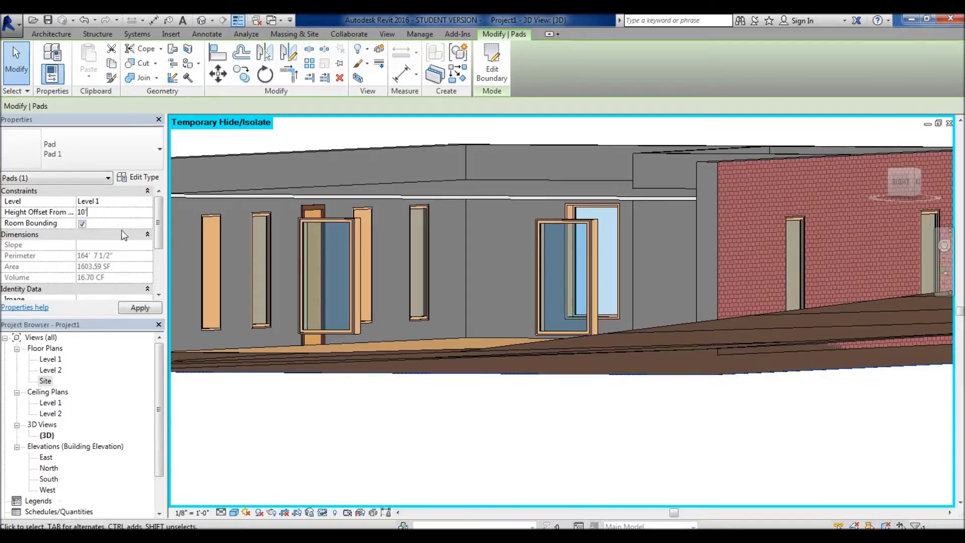
{"action": "key", "text": "Return"}
{"action": "scroll", "coordinate": [396, 341], "scroll_direction": "down", "scroll_amount": 3}
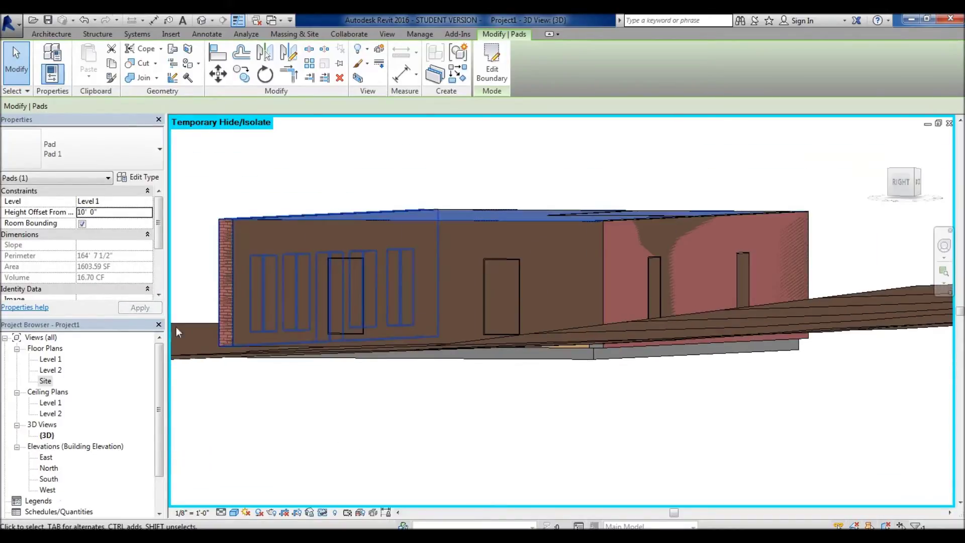
{"action": "middle_click_drag", "start_coordinate": [271, 235], "coordinate": [373, 318], "text": "shift"}
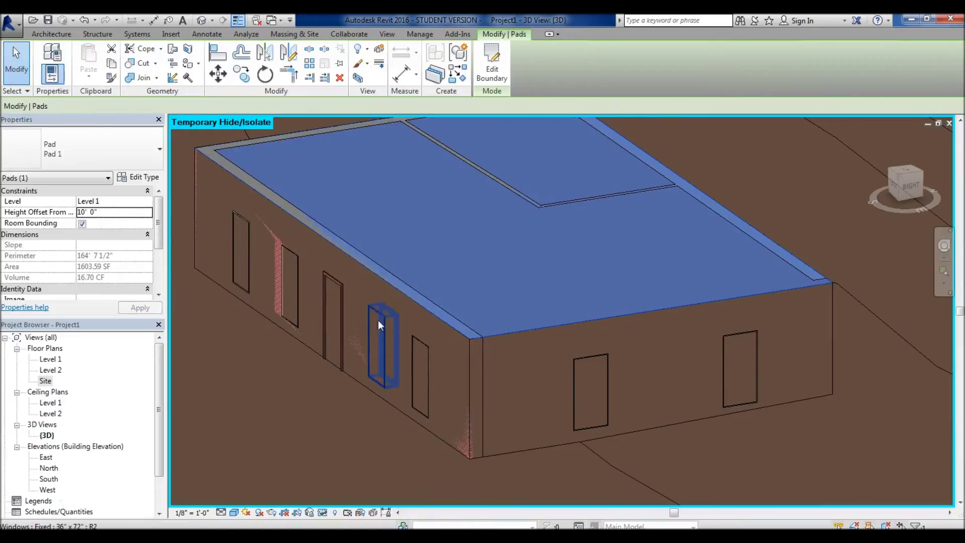
Step: Set the building pad's height offset to 12' 0" and view the raised pad and terrain in 3D
{"action": "left_click", "coordinate": [111, 213]}
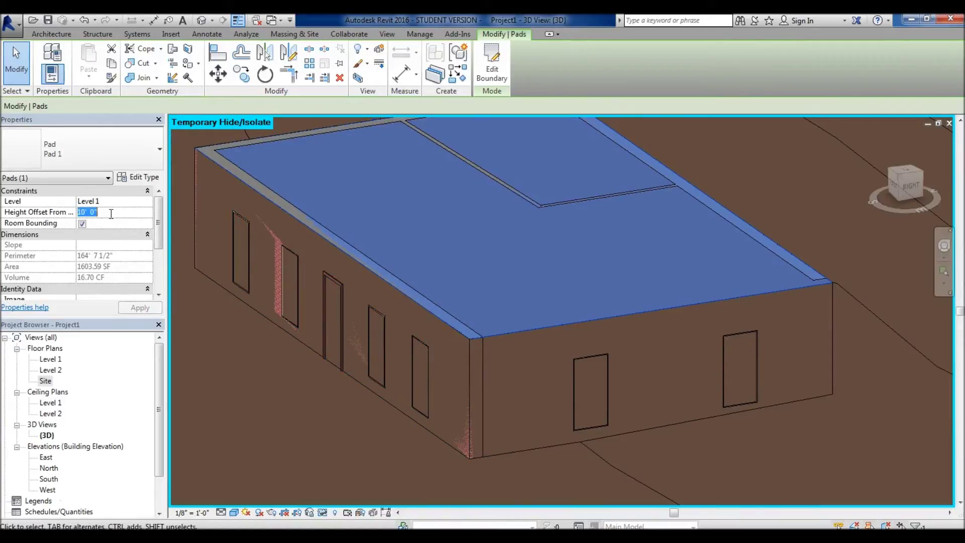
{"action": "type", "text": "12"}
{"action": "key", "text": "Return"}
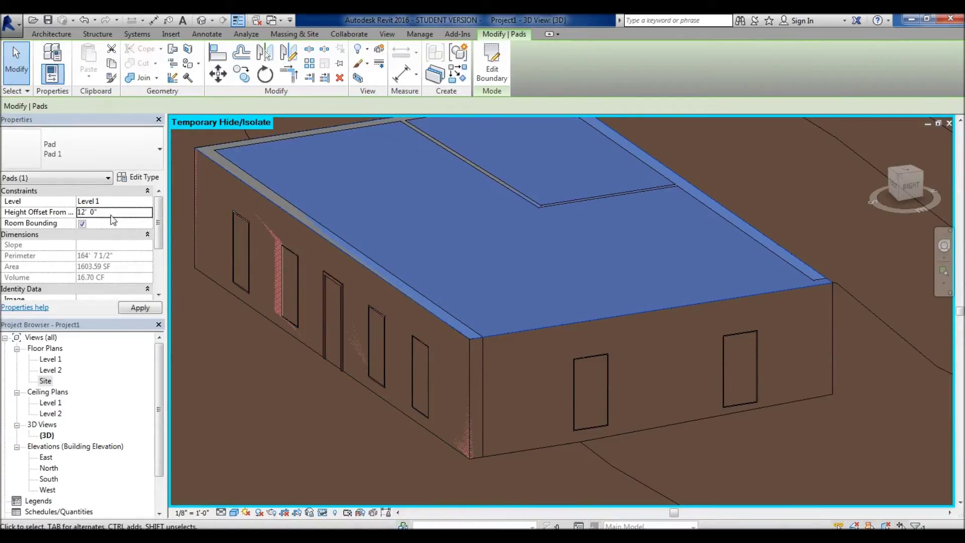
{"action": "scroll", "coordinate": [478, 278], "scroll_direction": "down", "scroll_amount": 3}
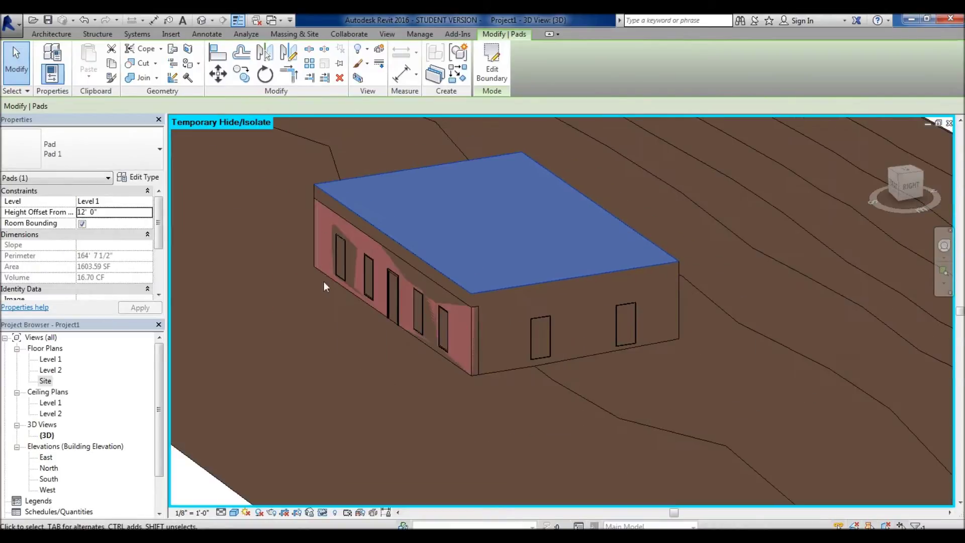
{"action": "middle_click_drag", "start_coordinate": [402, 355], "coordinate": [412, 337], "text": "shift"}
Step: Set the building pad's height offset to 0' 0" and lower it again to -0' 10", checking the exposed floor
{"action": "left_click", "coordinate": [114, 212]}
{"action": "key", "text": "Return"}
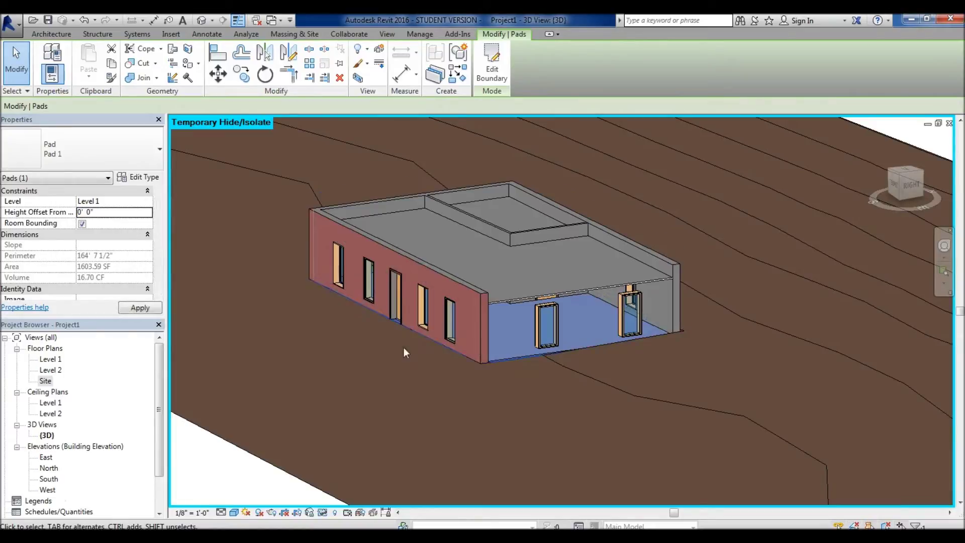
{"action": "left_click", "coordinate": [112, 211]}
{"action": "type", "text": "-"}
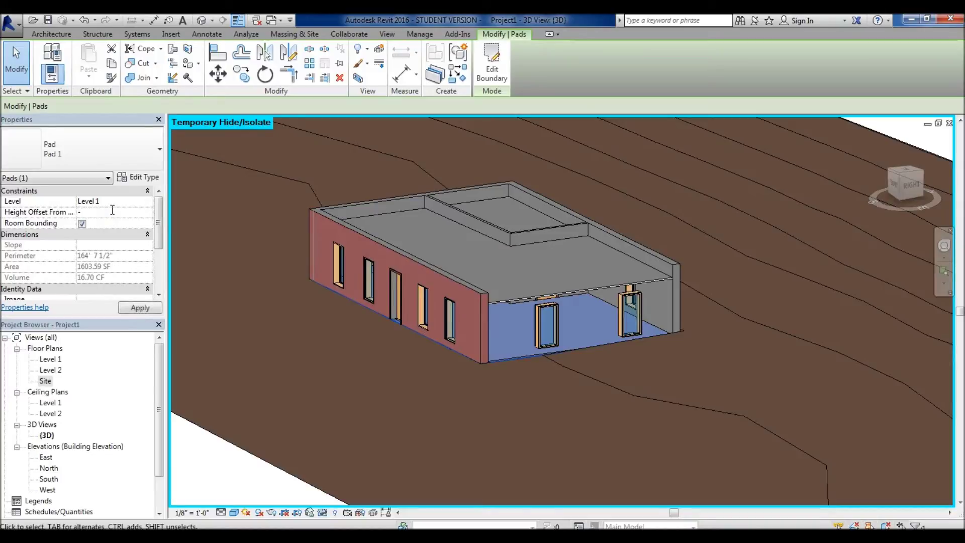
{"action": "type", "text": "0'  10"}
{"action": "key", "text": "Return"}
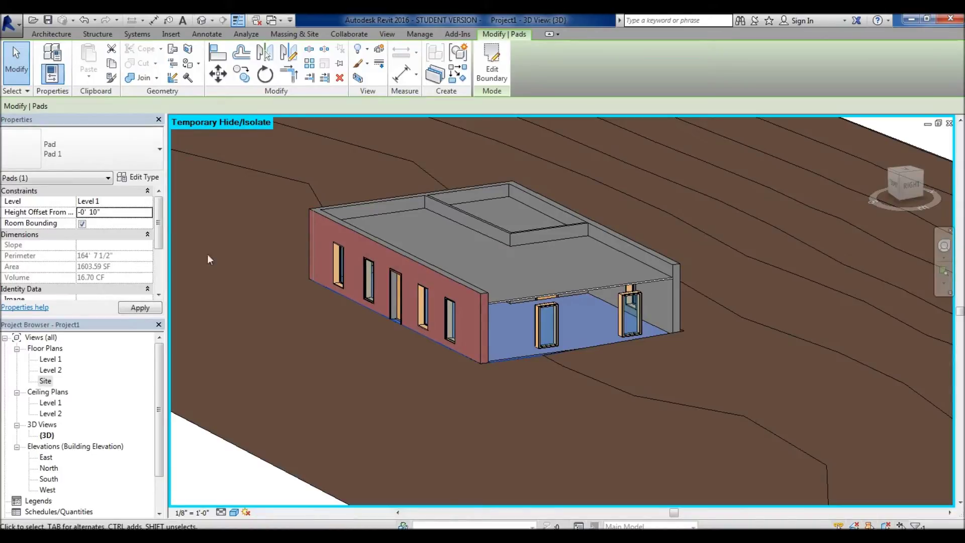
{"action": "scroll", "coordinate": [608, 366], "scroll_direction": "up", "scroll_amount": 4}
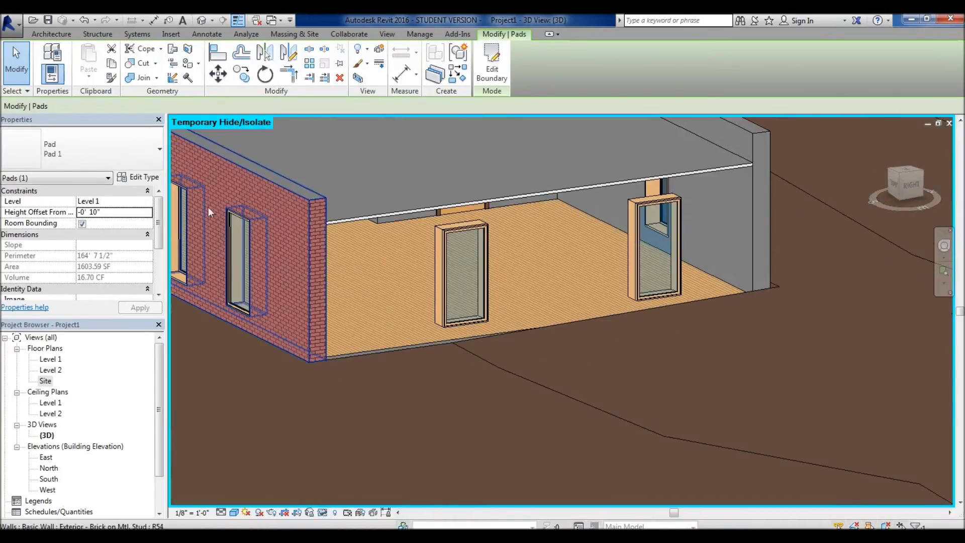
{"action": "left_click", "coordinate": [118, 212]}
{"action": "type", "text": "'1"}
{"action": "key", "text": "Return"}
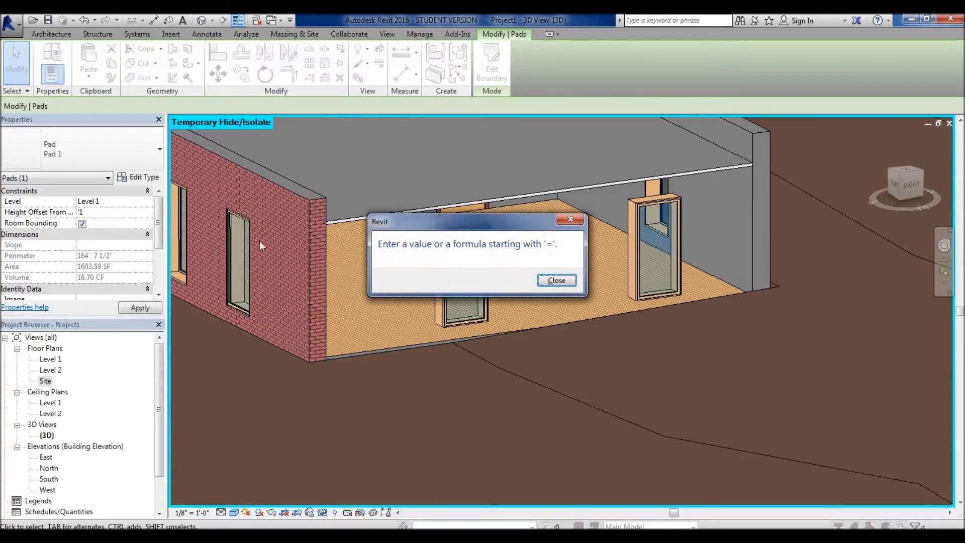
{"action": "left_click", "coordinate": [556, 280]}
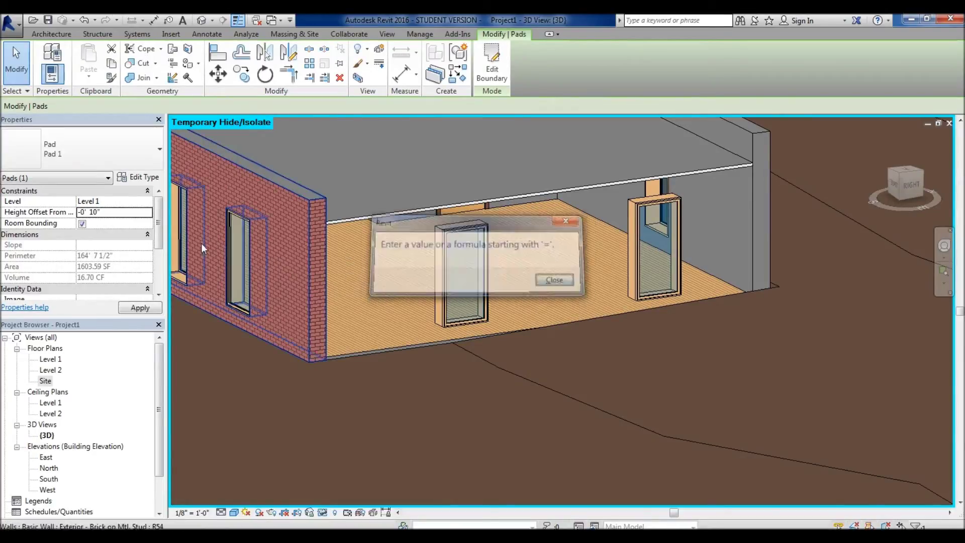
Step: Set the building pad's height offset from Level 1 to -1' 0" and check the floor edge against the terrain
{"action": "left_click", "coordinate": [124, 213]}
{"action": "type", "text": "-"}
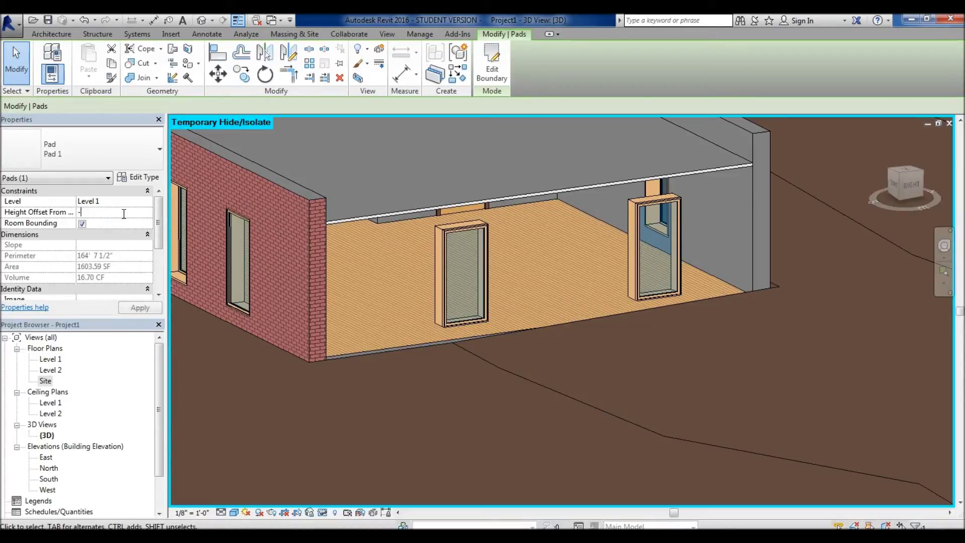
{"action": "type", "text": "1"}
{"action": "key", "text": "Return"}
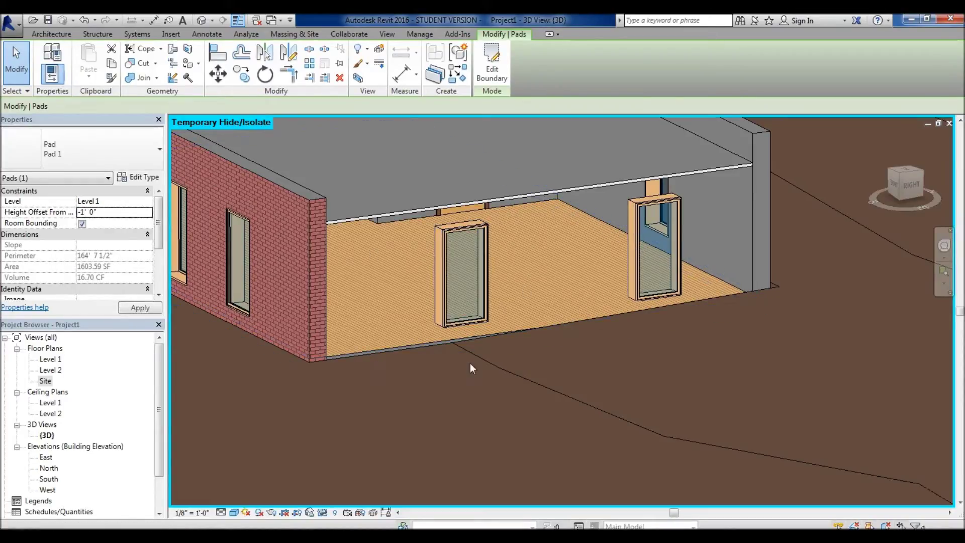
{"action": "scroll", "coordinate": [517, 337], "scroll_direction": "down", "scroll_amount": 2}
{"action": "middle_click_drag", "start_coordinate": [511, 283], "coordinate": [594, 433], "text": "shift"}
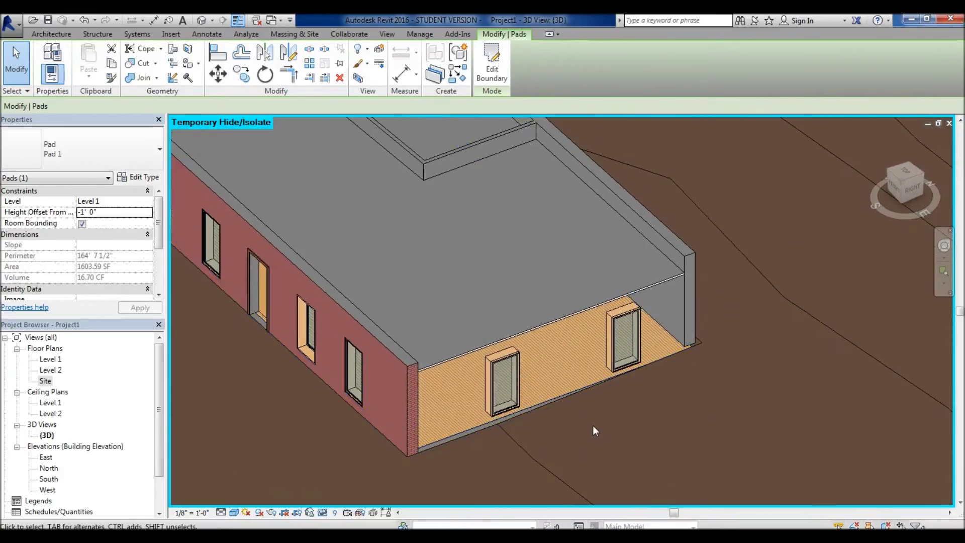
Step: Reset the temporary hide/isolate in the 3D view and look over the complete house on its sloping site
{"action": "left_click", "coordinate": [323, 511]}
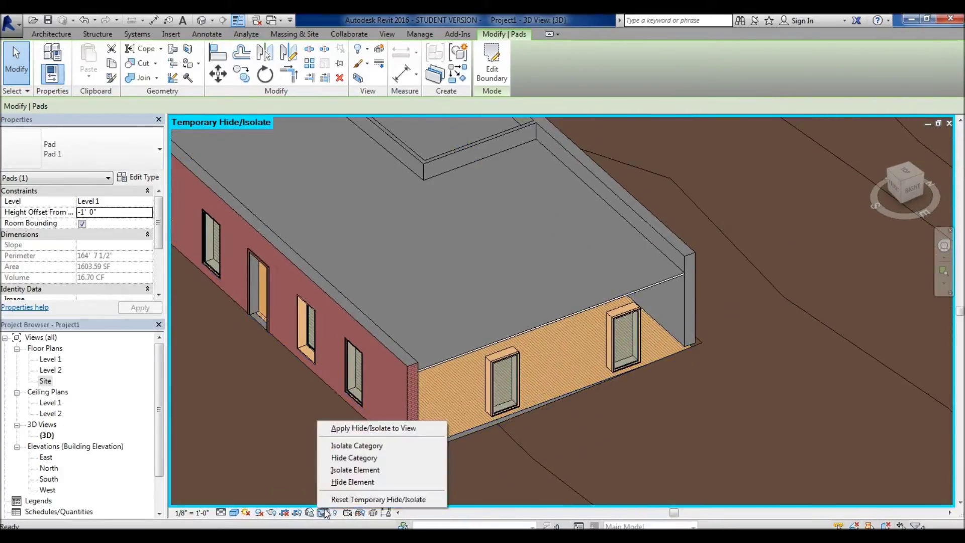
{"action": "left_click", "coordinate": [352, 499]}
{"action": "scroll", "coordinate": [506, 439], "scroll_direction": "down", "scroll_amount": 2}
{"action": "middle_click_drag", "start_coordinate": [360, 407], "coordinate": [508, 351], "text": "shift"}
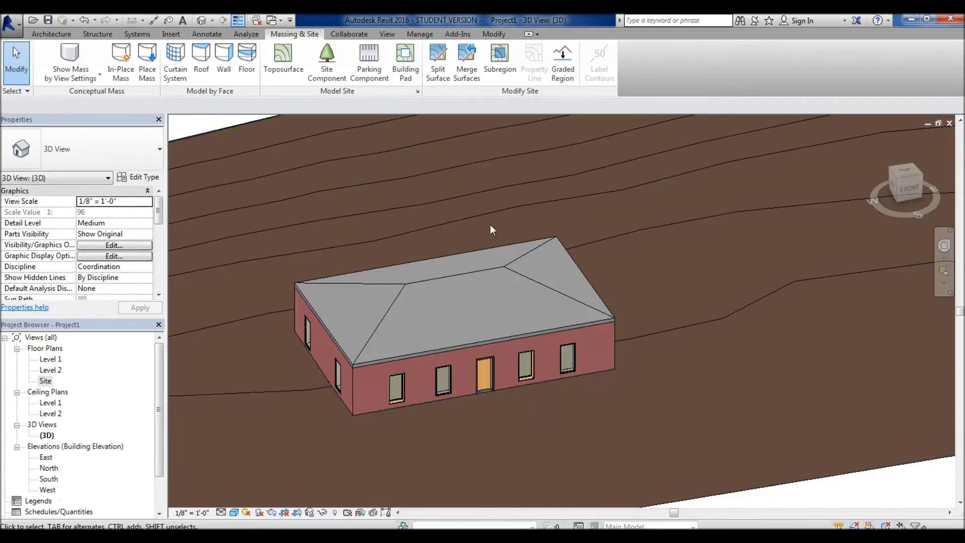
{"action": "scroll", "coordinate": [460, 170], "scroll_direction": "down", "scroll_amount": 1}
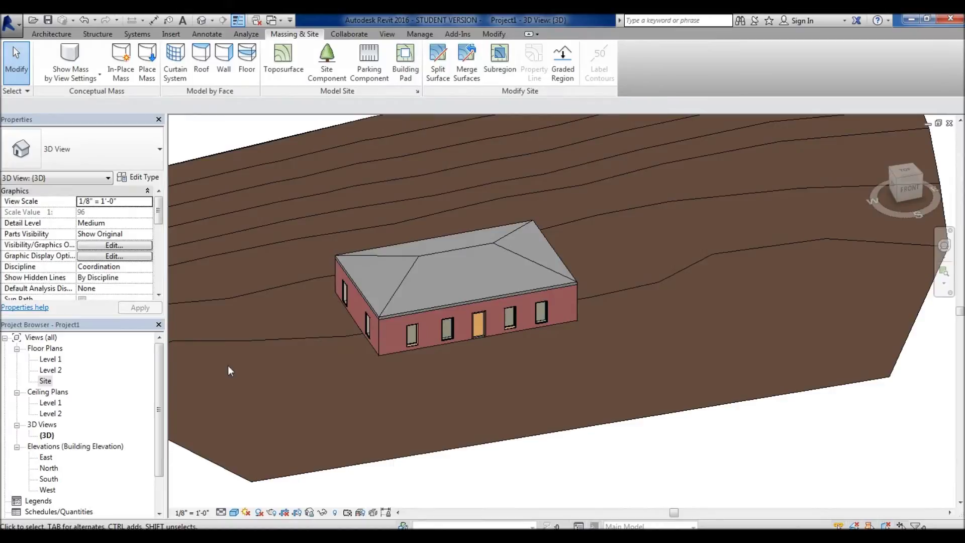
{"action": "middle_click_drag", "start_coordinate": [338, 380], "coordinate": [413, 395]}
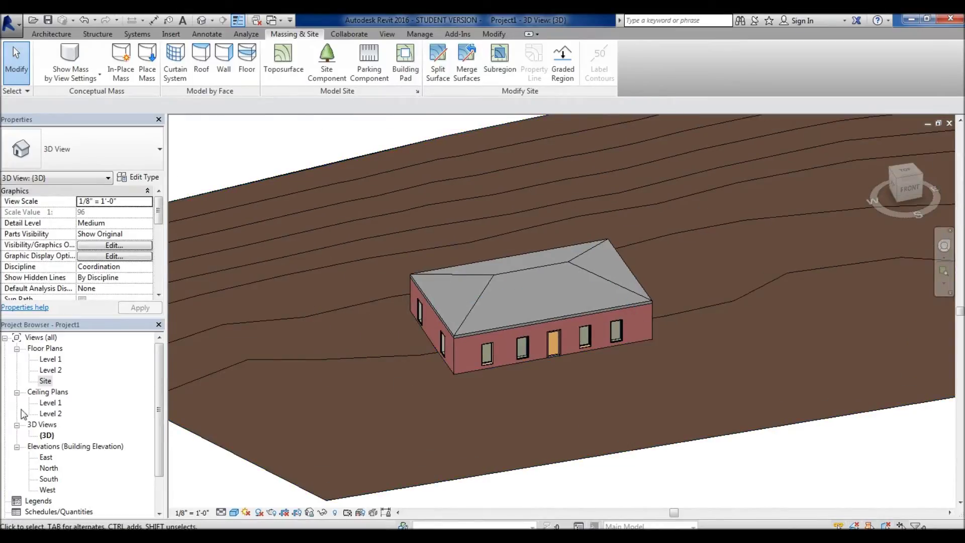
Step: In the Site floor plan, split the toposurface along a single steep line drawn across the whole terrain just east of the house
{"action": "double_click", "coordinate": [48, 383]}
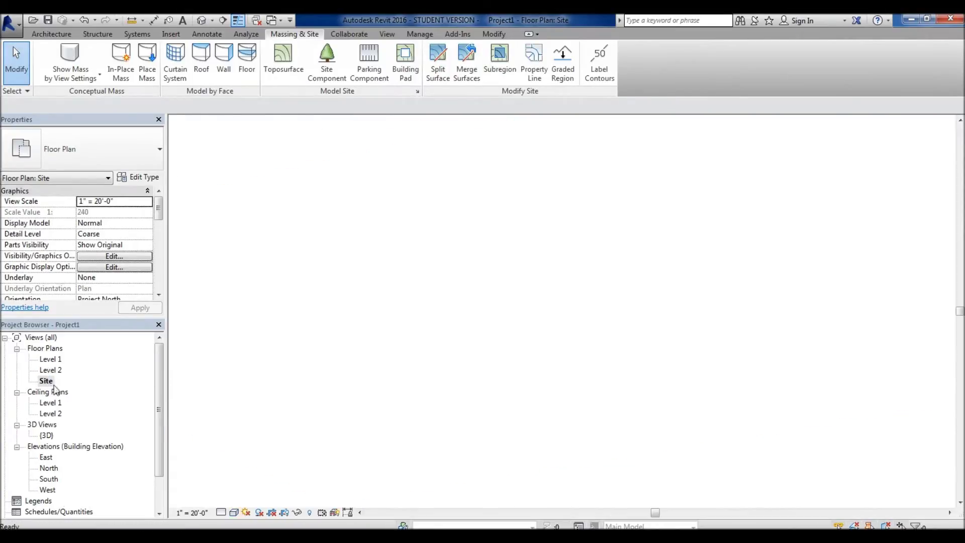
{"action": "scroll", "coordinate": [437, 351], "scroll_direction": "down", "scroll_amount": 1}
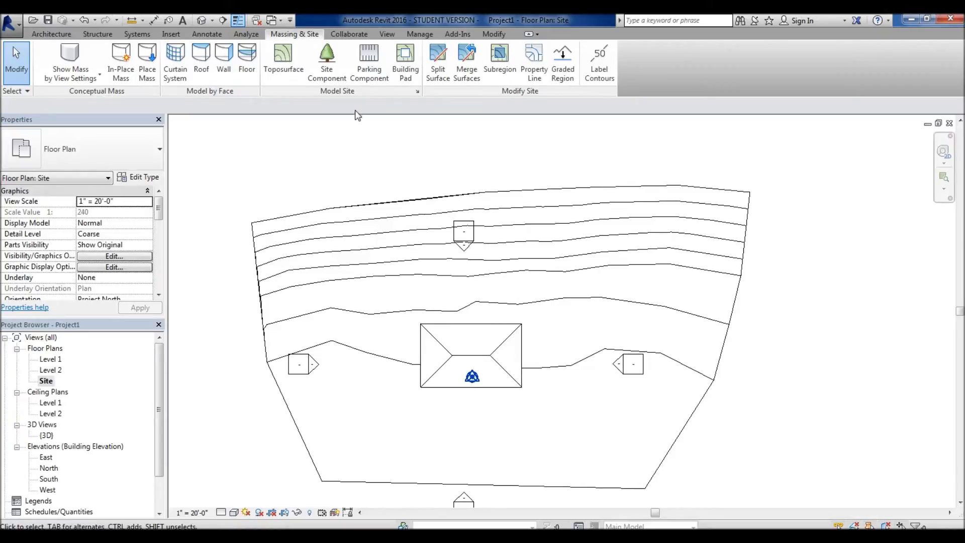
{"action": "left_click", "coordinate": [438, 62]}
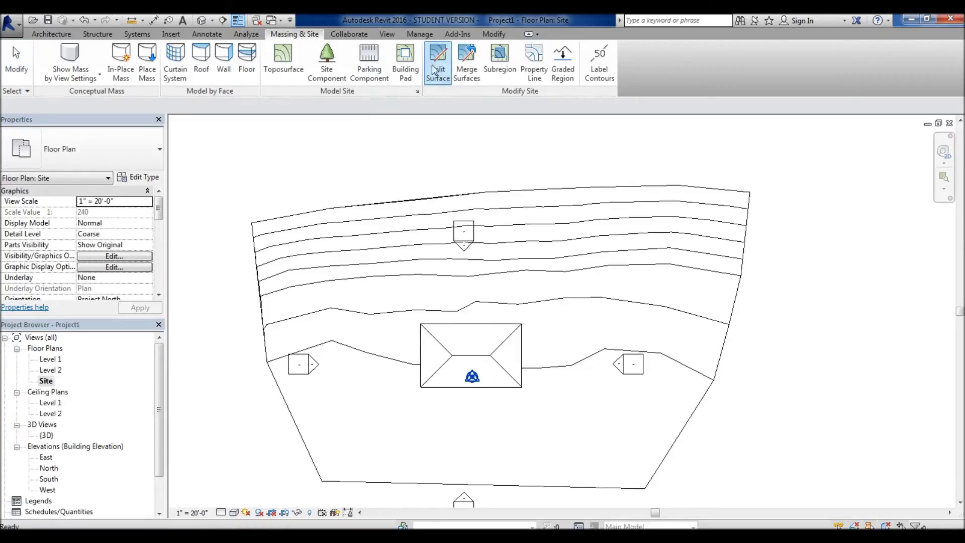
{"action": "left_click", "coordinate": [623, 266]}
{"action": "middle_click_drag", "start_coordinate": [536, 401], "coordinate": [444, 345]}
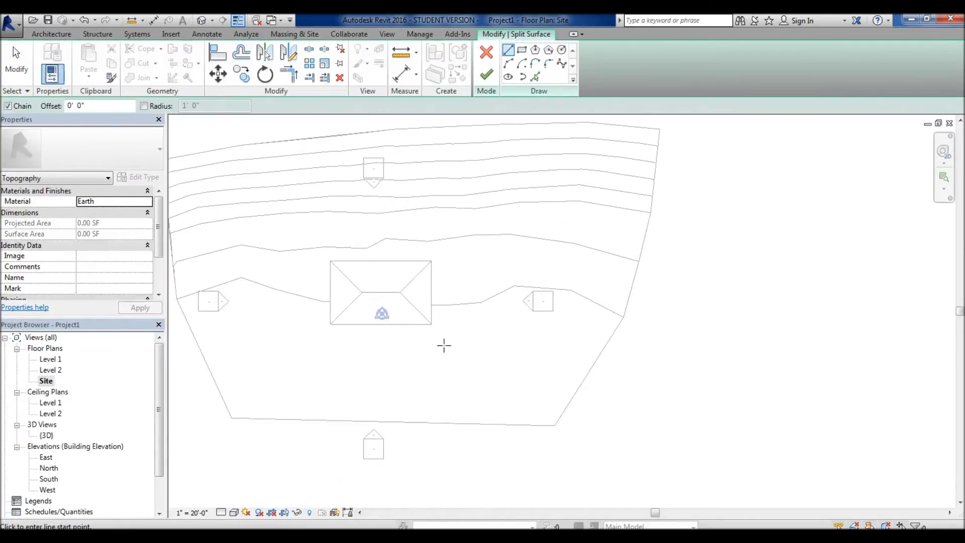
{"action": "scroll", "coordinate": [504, 314], "scroll_direction": "down", "scroll_amount": 1}
{"action": "left_click", "coordinate": [487, 133]}
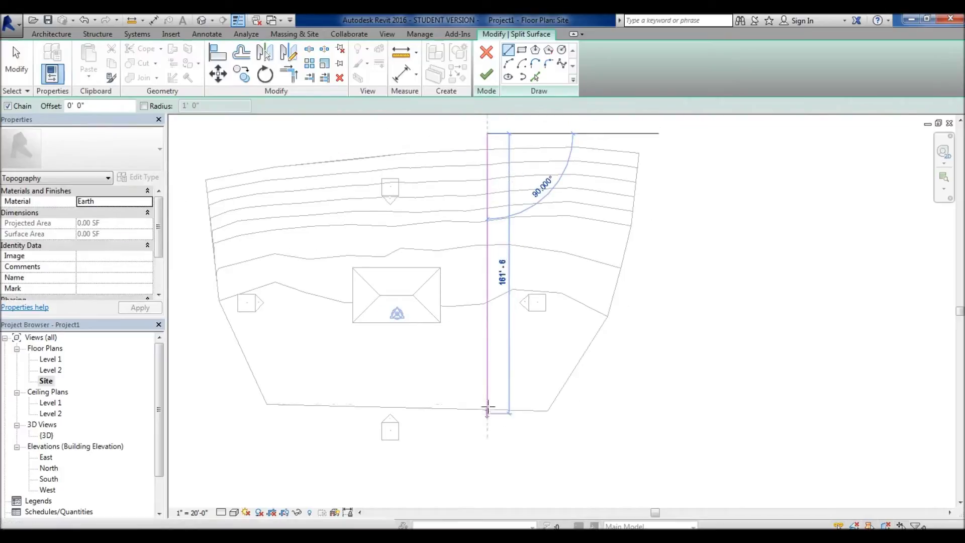
{"action": "left_click", "coordinate": [471, 437]}
{"action": "key", "text": "Escape"}
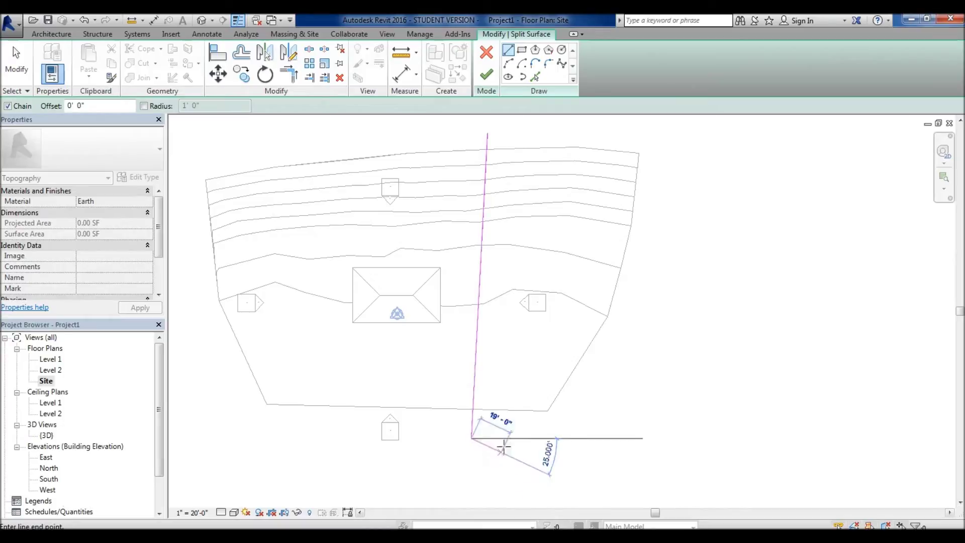
{"action": "key", "text": "Escape"}
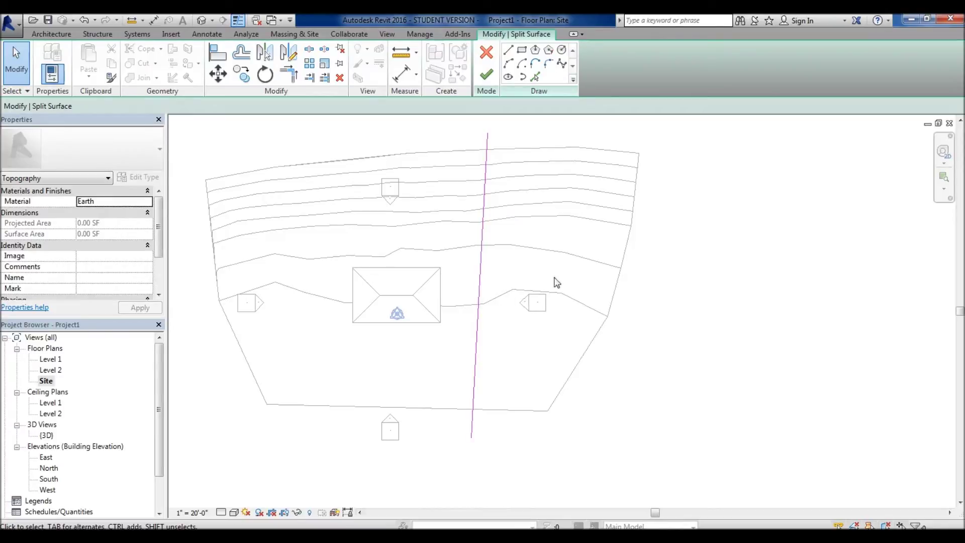
{"action": "left_click", "coordinate": [486, 75]}
{"action": "left_click", "coordinate": [678, 318]}
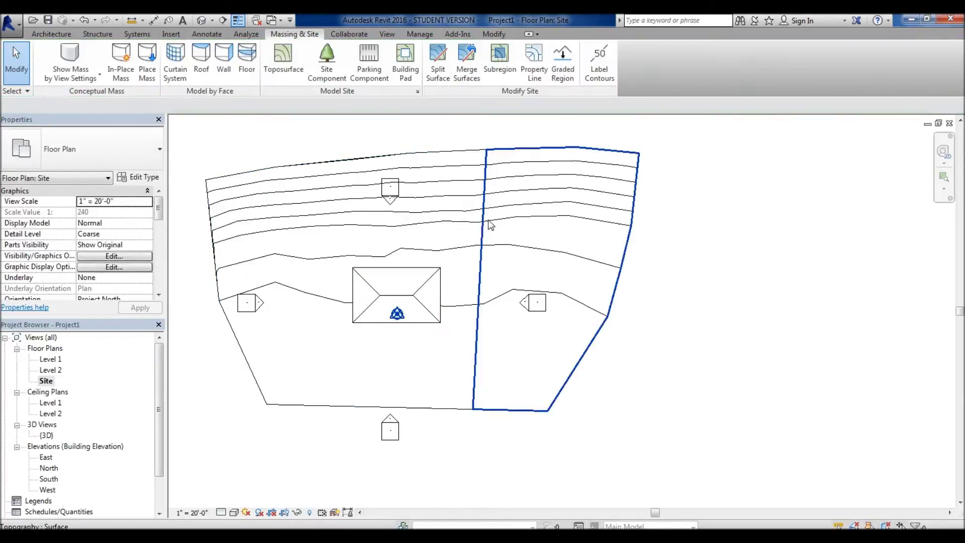
Step: Check the split by selecting the western terrain part with the house and the eastern part separately
{"action": "left_click", "coordinate": [492, 221]}
{"action": "left_click", "coordinate": [471, 215]}
{"action": "left_click", "coordinate": [470, 218]}
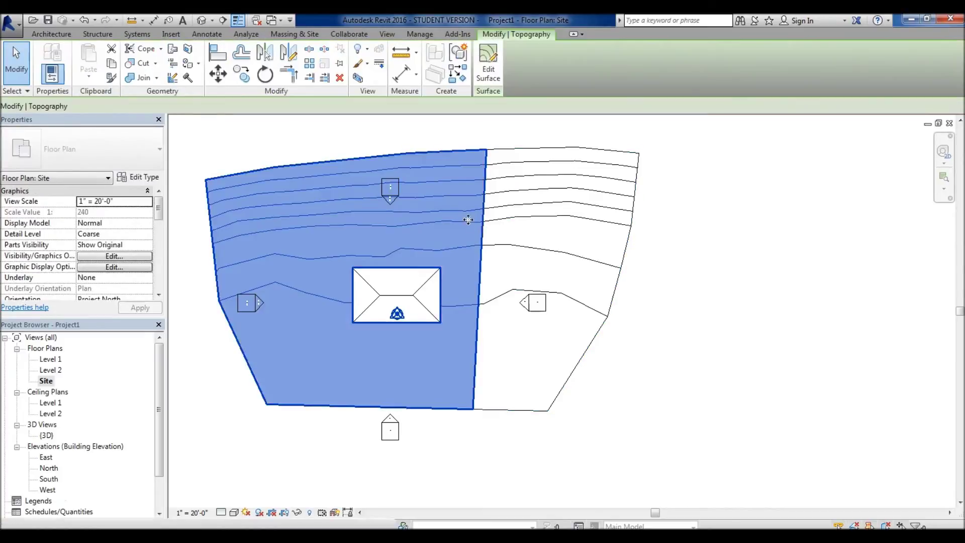
{"action": "left_click", "coordinate": [526, 217]}
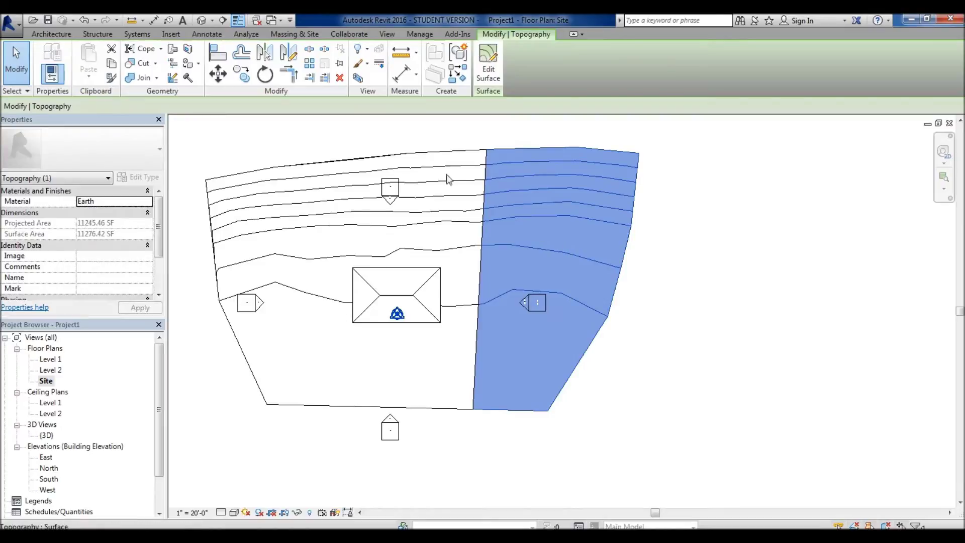
{"action": "left_click", "coordinate": [426, 190]}
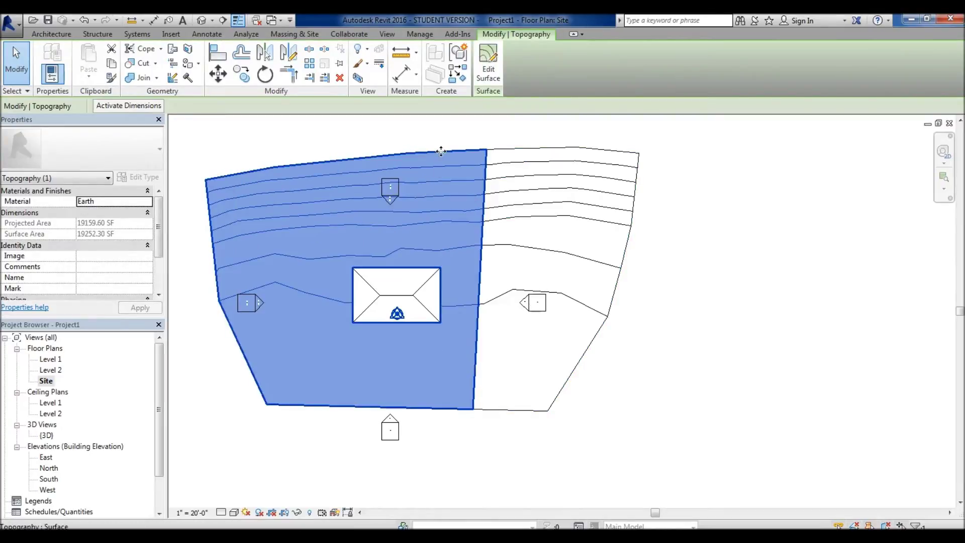
{"action": "left_click", "coordinate": [460, 144]}
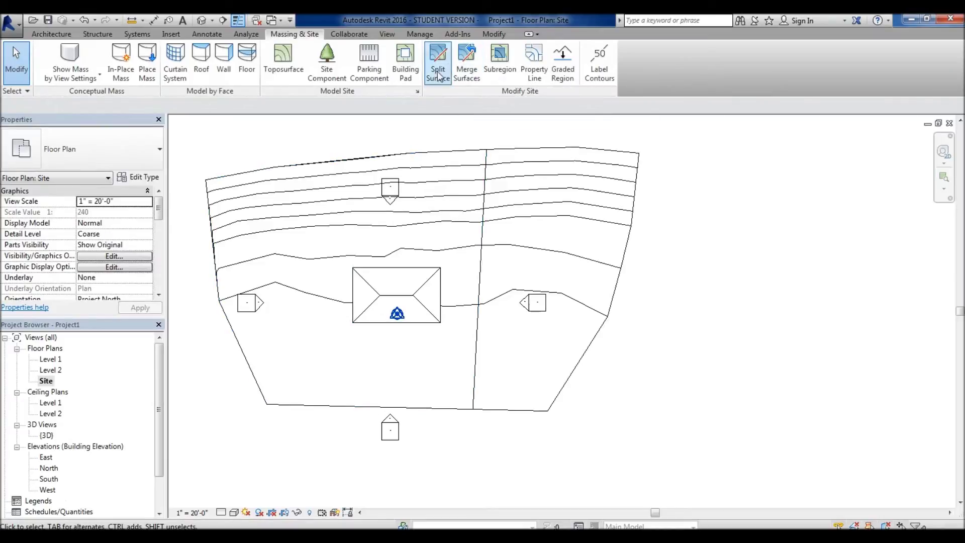
{"action": "left_click", "coordinate": [476, 67]}
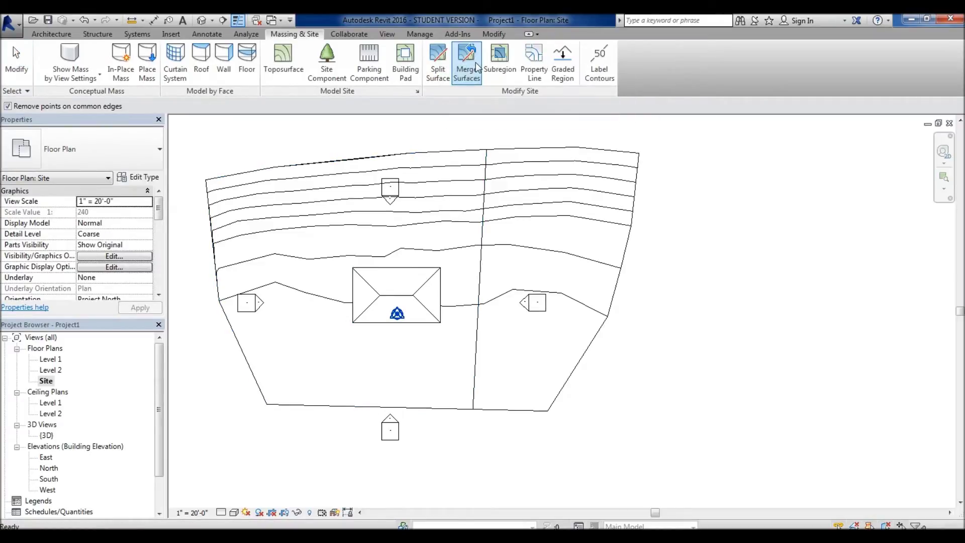
{"action": "key", "text": "Escape"}
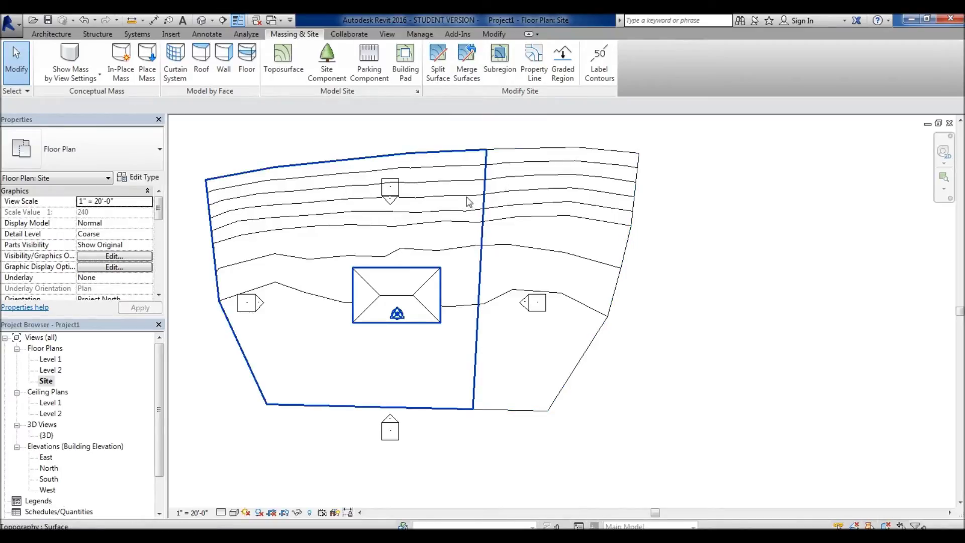
{"action": "left_click", "coordinate": [472, 203]}
{"action": "left_click", "coordinate": [513, 190]}
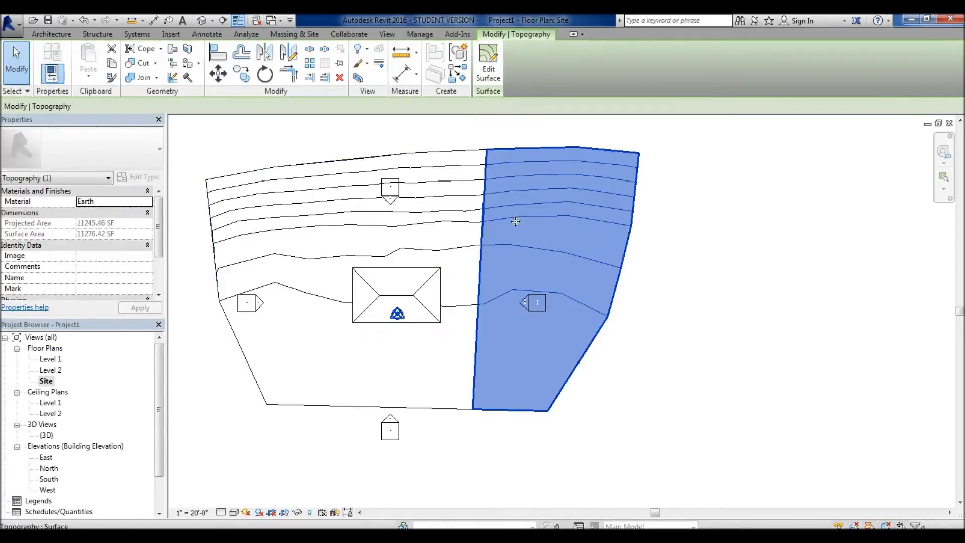
Step: Merge the western and eastern toposurface parts back into one surface and select it to check the result
{"action": "left_click", "coordinate": [448, 141]}
{"action": "left_click", "coordinate": [463, 72]}
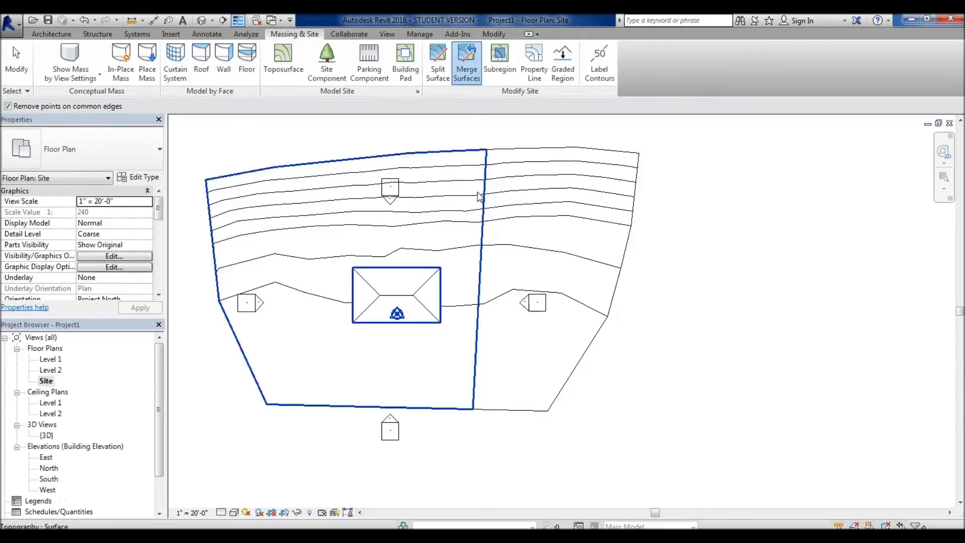
{"action": "left_click", "coordinate": [476, 185]}
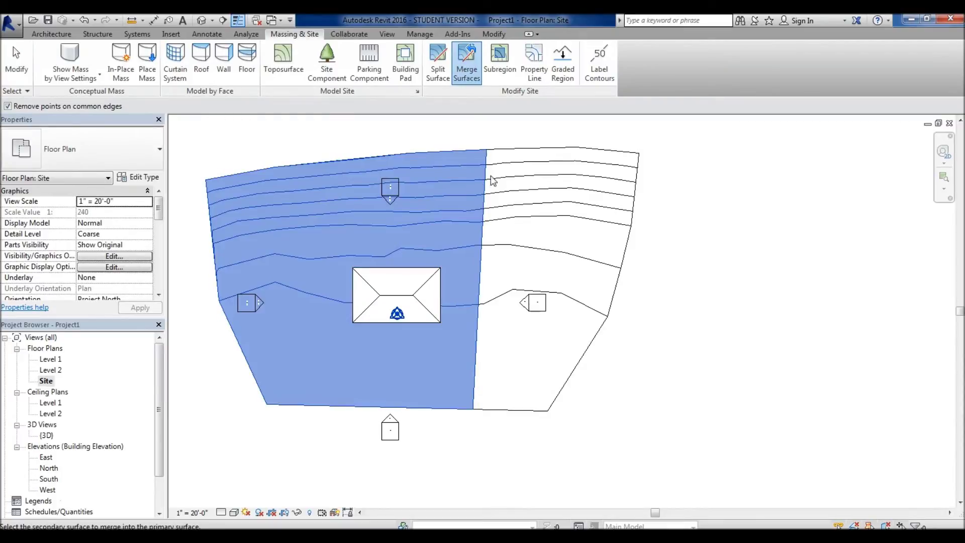
{"action": "left_click", "coordinate": [499, 184]}
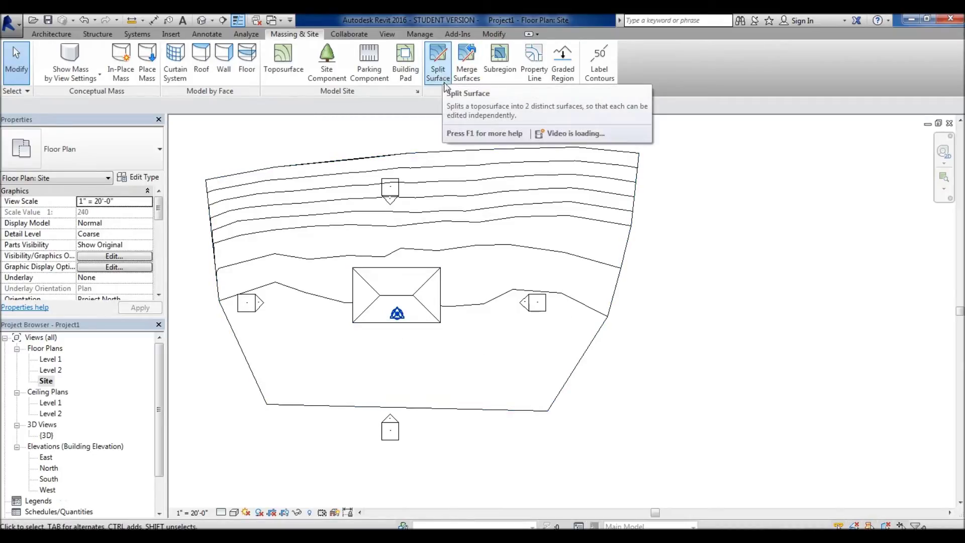
{"action": "left_click", "coordinate": [488, 166]}
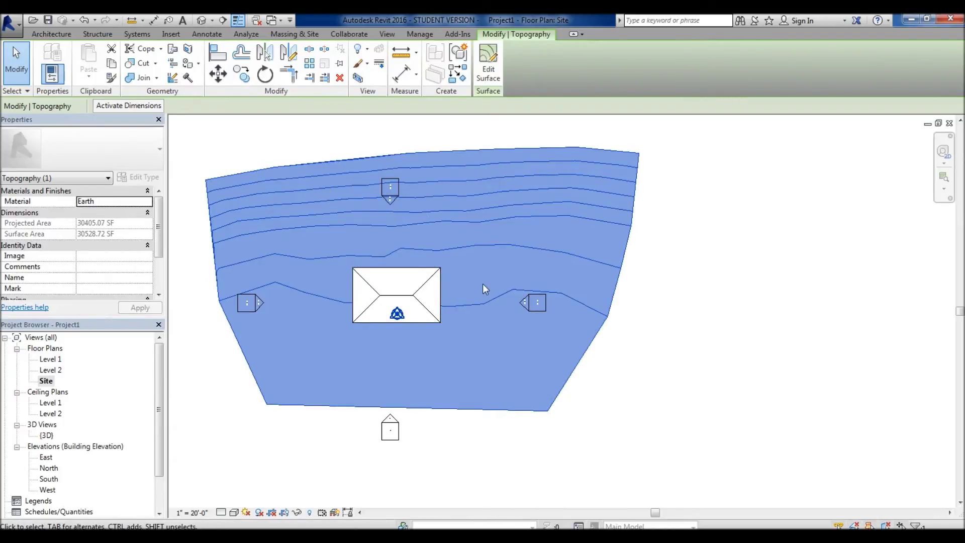
{"action": "key", "text": "Escape"}
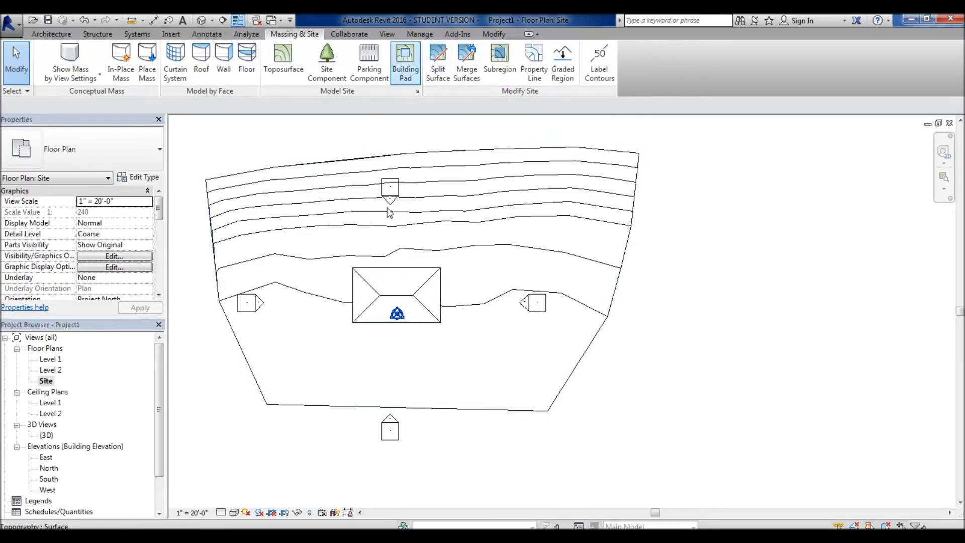
Step: Split the toposurface along a rectangle around the house, reaching about 43' south and about 39' 6" east of the roof
{"action": "scroll", "coordinate": [606, 281], "scroll_direction": "down", "scroll_amount": 2}
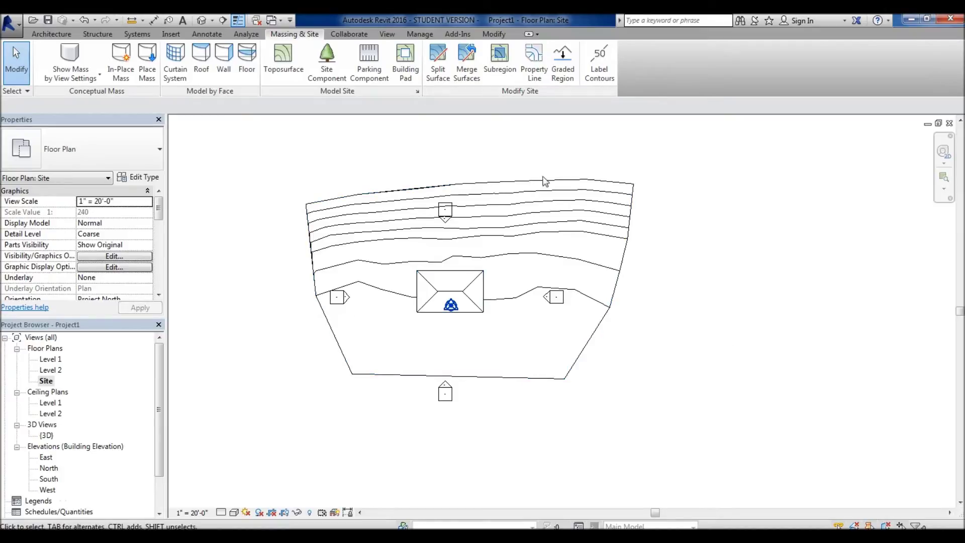
{"action": "mouse_move", "coordinate": [458, 347]}
{"action": "middle_mouse_down"}
{"action": "mouse_move", "coordinate": [504, 340]}
{"action": "mouse_move", "coordinate": [467, 338]}
{"action": "middle_mouse_up"}
{"action": "scroll", "coordinate": [453, 275], "scroll_direction": "up", "scroll_amount": 2}
{"action": "scroll", "coordinate": [384, 365], "scroll_direction": "down", "scroll_amount": 2}
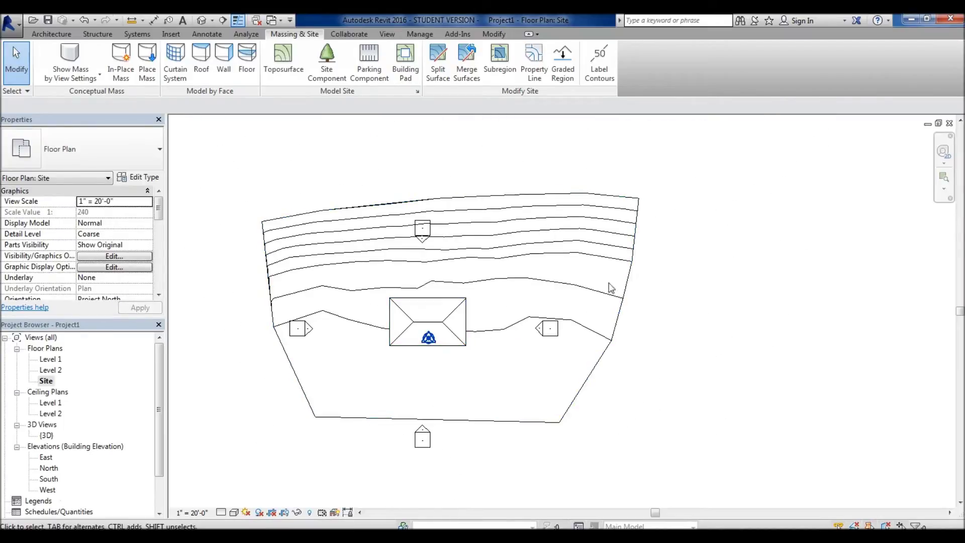
{"action": "left_click", "coordinate": [437, 61]}
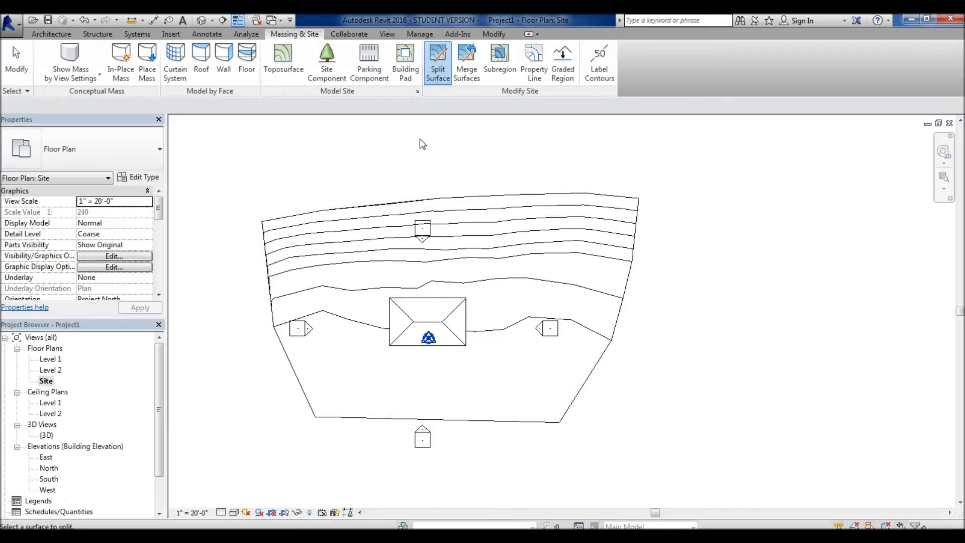
{"action": "left_click", "coordinate": [454, 201]}
{"action": "left_click", "coordinate": [525, 51]}
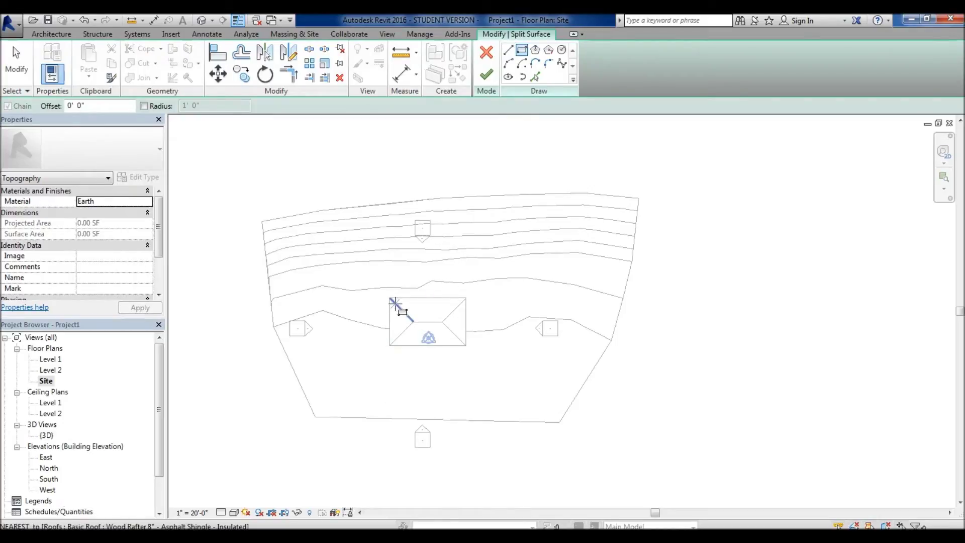
{"action": "left_click", "coordinate": [332, 410]}
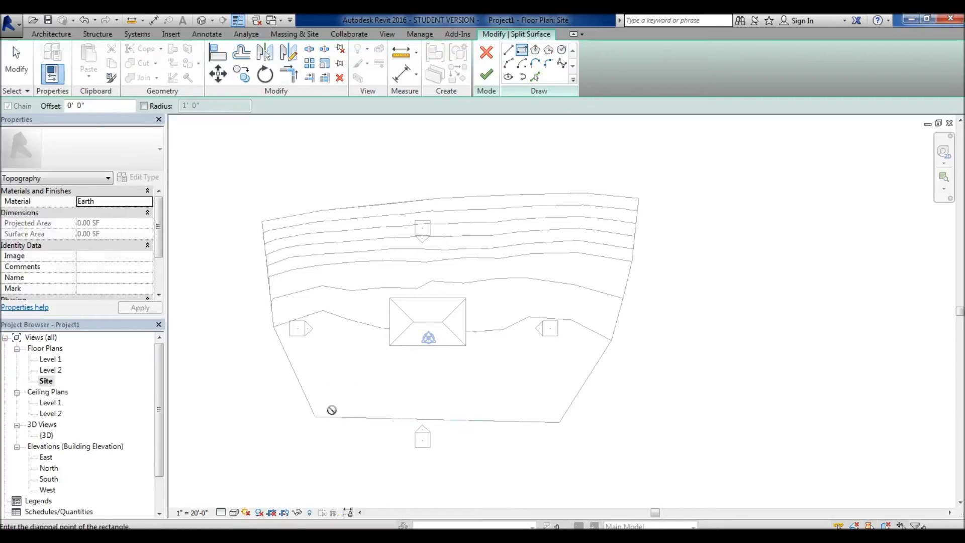
{"action": "left_click", "coordinate": [524, 217]}
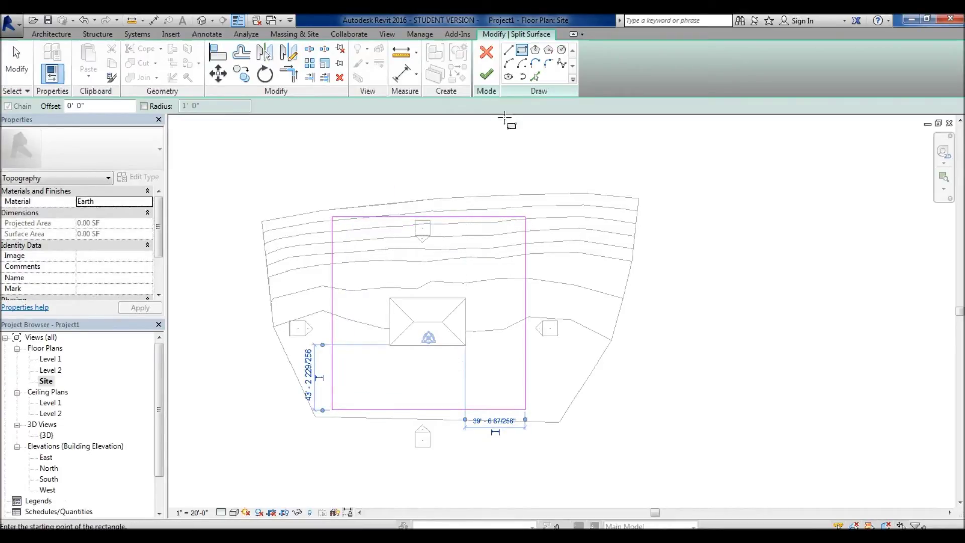
{"action": "left_click", "coordinate": [484, 77]}
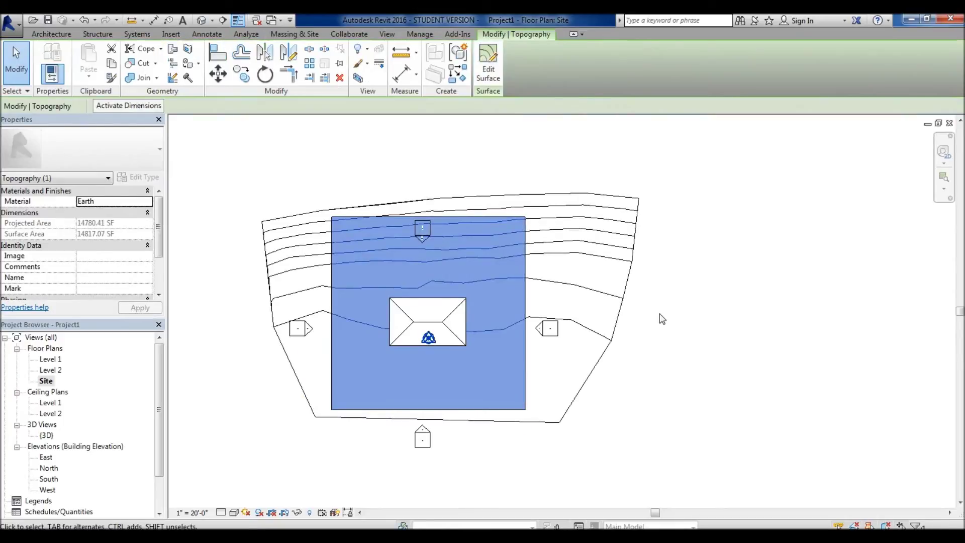
Step: Check the rectangular inner terrain part by selecting it, and delete the outer terrain part surrounding it
{"action": "left_click", "coordinate": [656, 315]}
{"action": "left_click", "coordinate": [512, 266]}
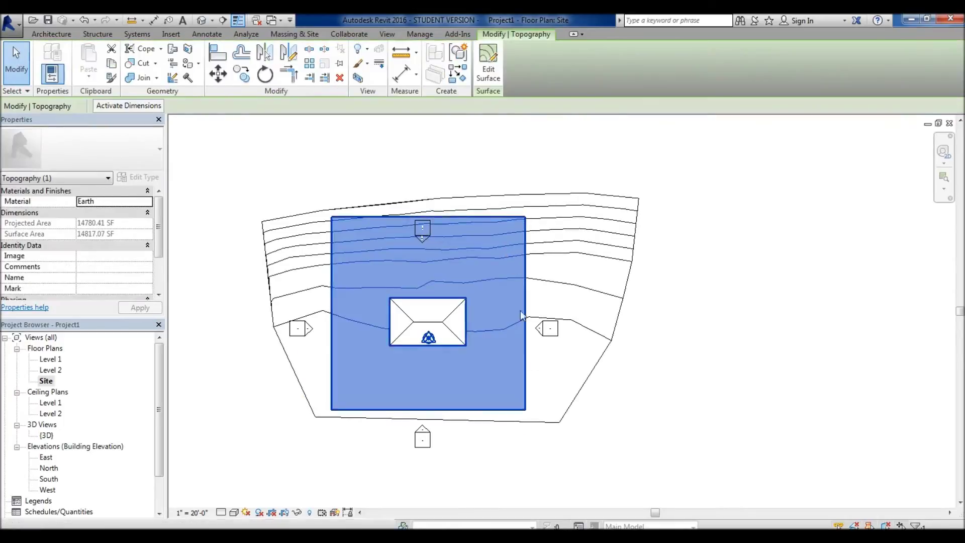
{"action": "left_click", "coordinate": [710, 380]}
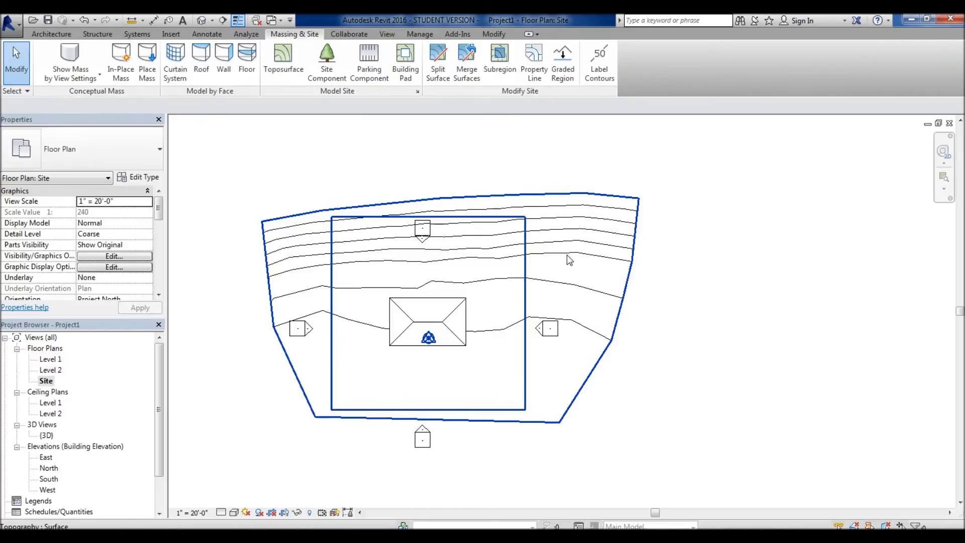
{"action": "left_click", "coordinate": [567, 259]}
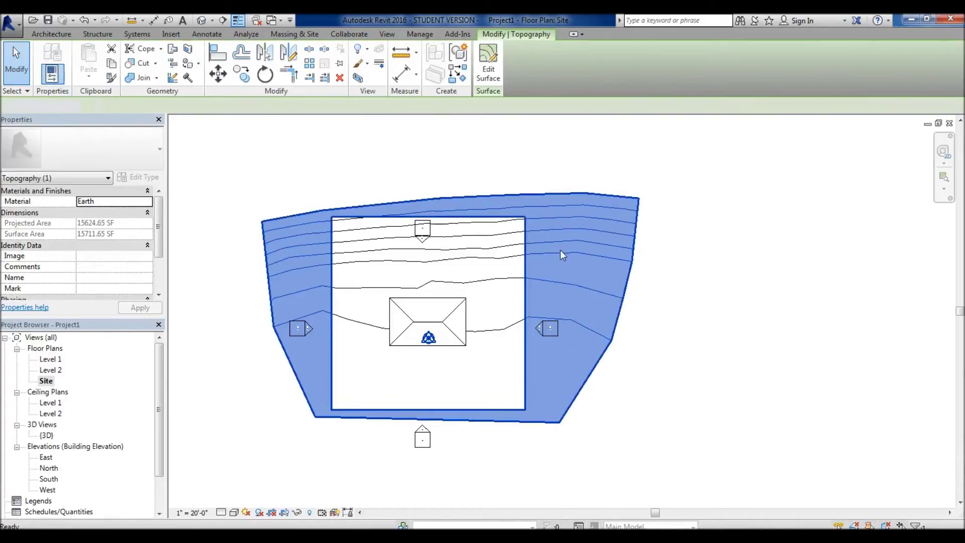
{"action": "key", "text": "Delete"}
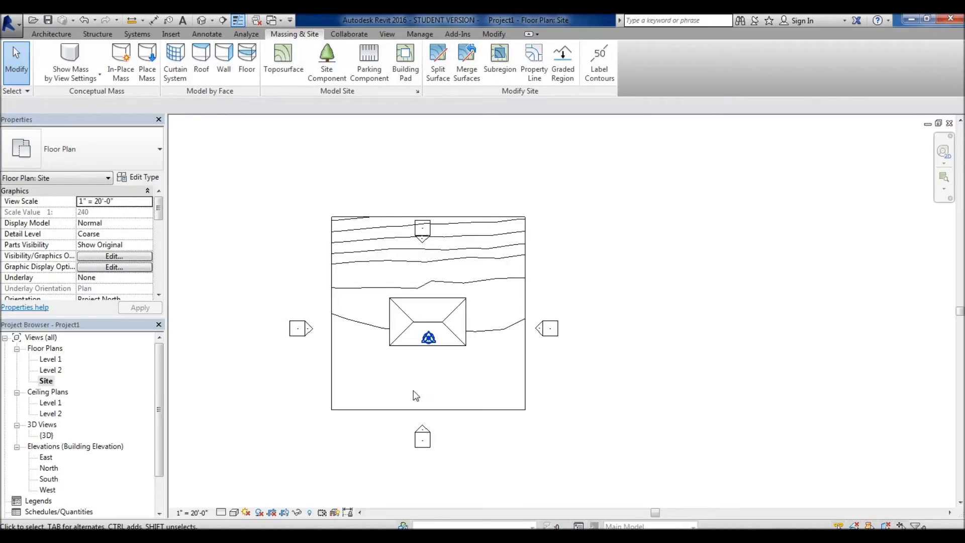
Step: Undo the deletion of the outer terrain part and discard the rectangular split sketch
{"action": "left_click", "coordinate": [440, 397]}
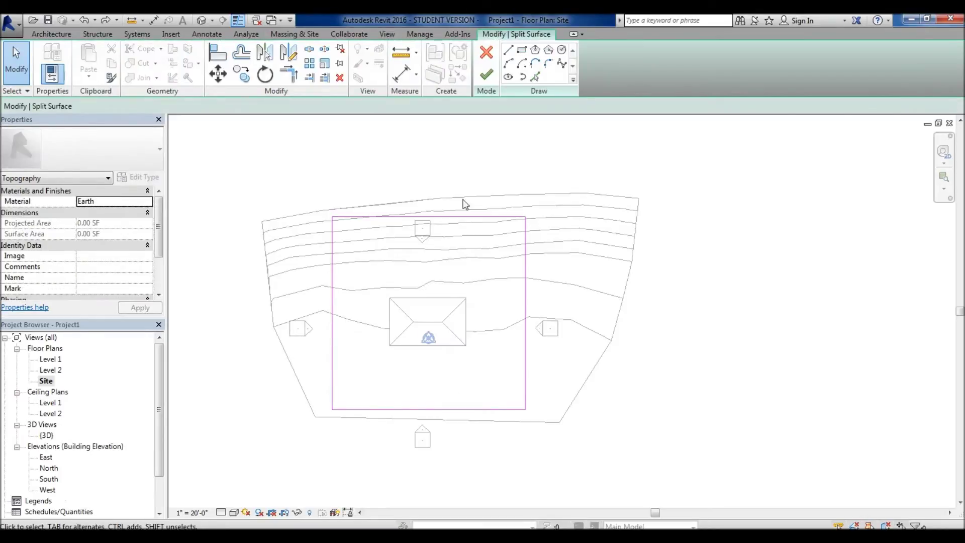
{"action": "left_click", "coordinate": [486, 52]}
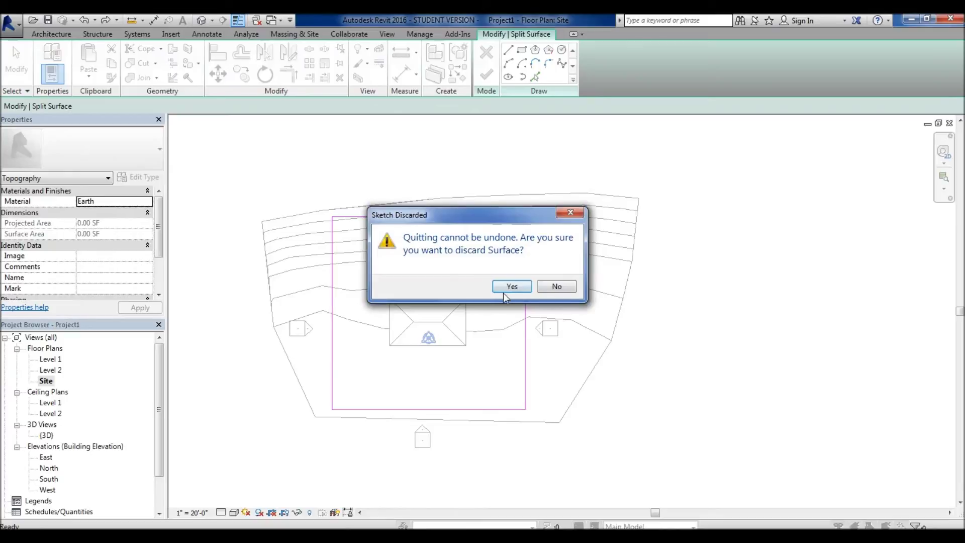
{"action": "left_click", "coordinate": [505, 290]}
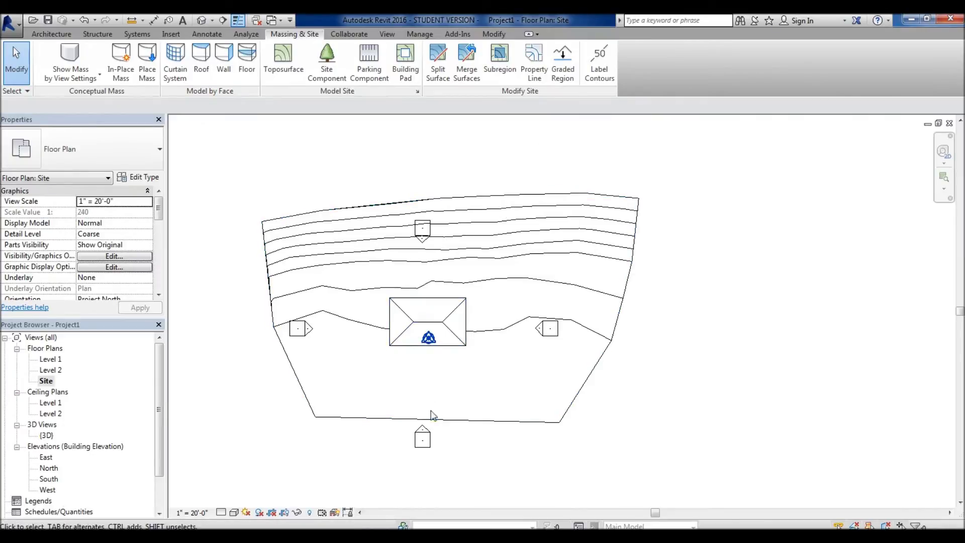
Step: Sketch a rectangular subregion boundary about 52' long from the house's south side to just beyond the terrain's southern edge
{"action": "left_click", "coordinate": [500, 68]}
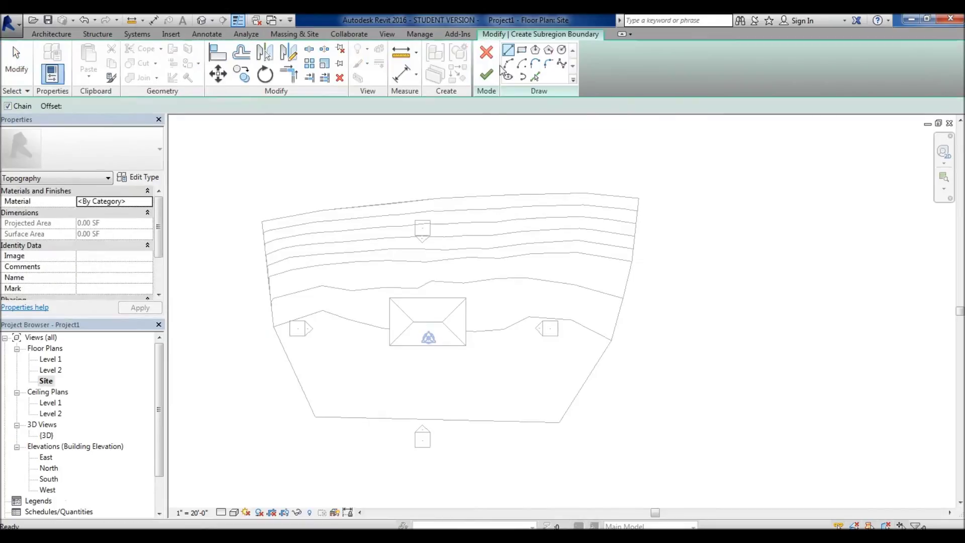
{"action": "left_click", "coordinate": [521, 50]}
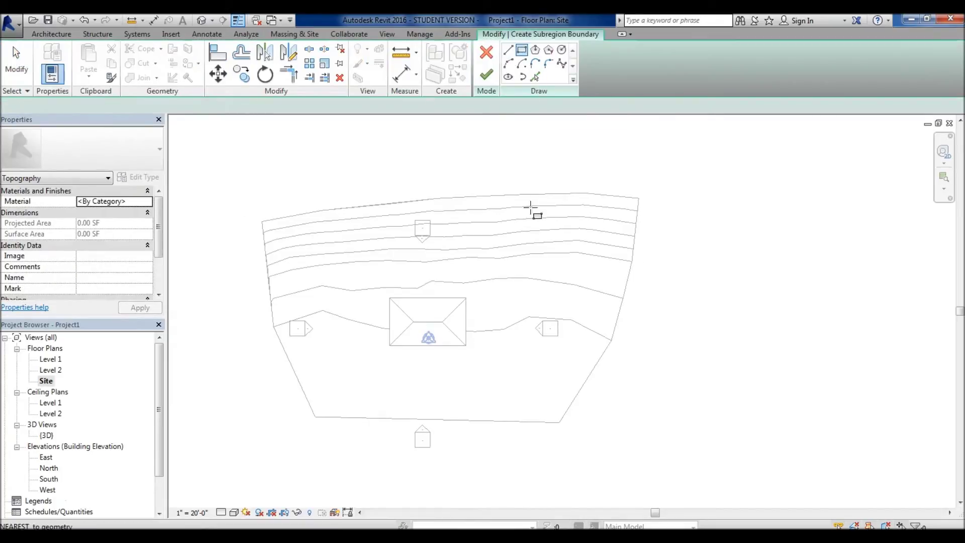
{"action": "left_click", "coordinate": [419, 330]}
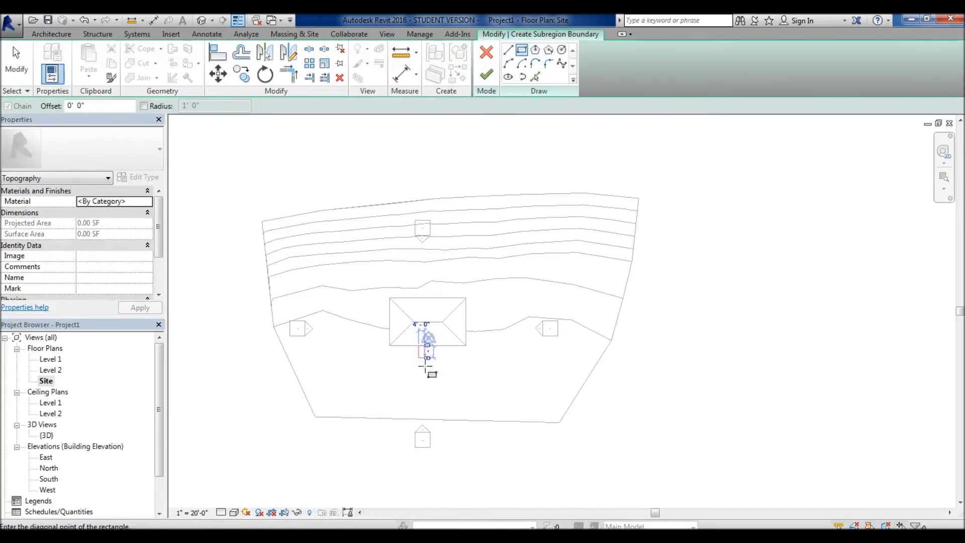
{"action": "left_click", "coordinate": [440, 423]}
{"action": "scroll", "coordinate": [440, 434], "scroll_direction": "up", "scroll_amount": 3}
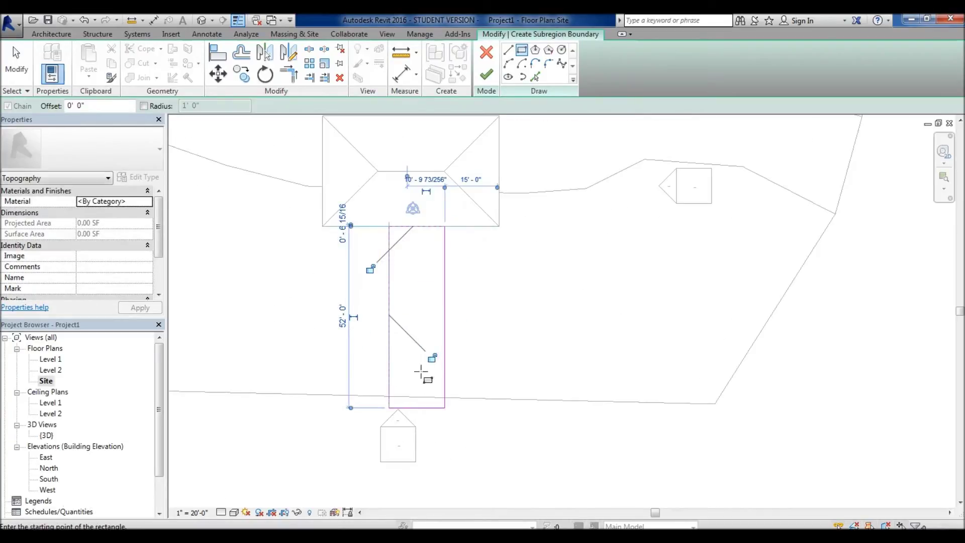
{"action": "scroll", "coordinate": [417, 475], "scroll_direction": "down", "scroll_amount": 2}
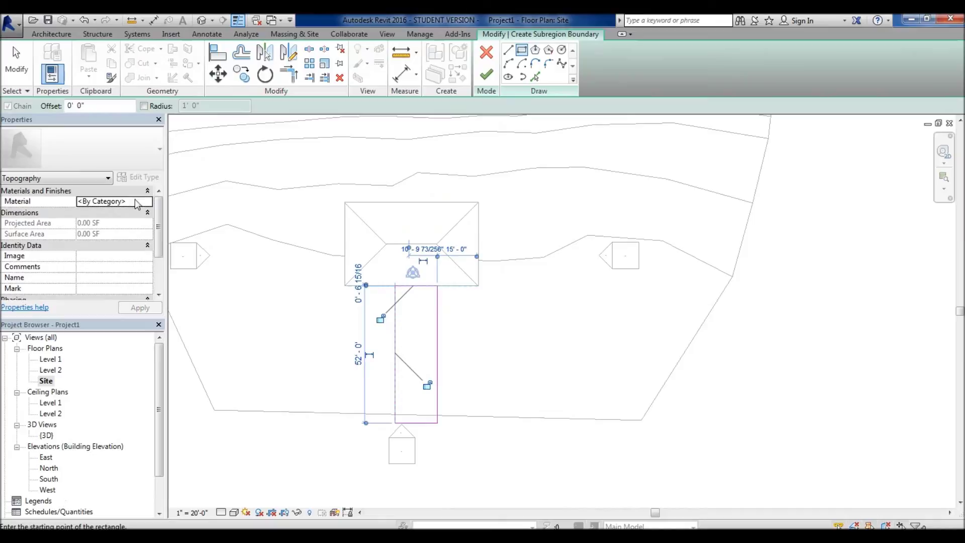
Step: Assign the material Concrete, Cast-in-Place gray to the subregion and finish its boundary
{"action": "left_click", "coordinate": [145, 202]}
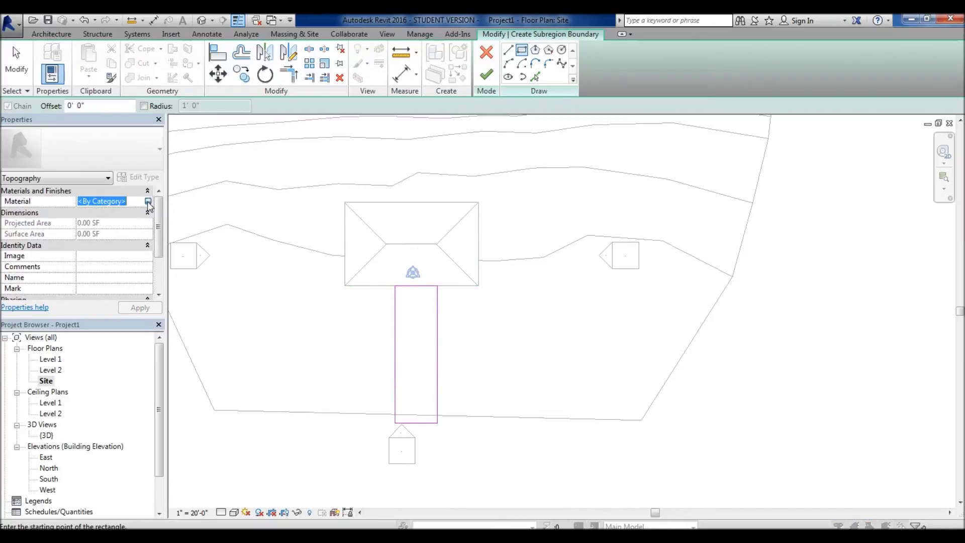
{"action": "left_click", "coordinate": [148, 202]}
{"action": "scroll", "coordinate": [279, 287], "scroll_direction": "up", "scroll_amount": 10}
{"action": "scroll", "coordinate": [346, 289], "scroll_direction": "down", "scroll_amount": 5}
{"action": "scroll", "coordinate": [309, 296], "scroll_direction": "up", "scroll_amount": 3}
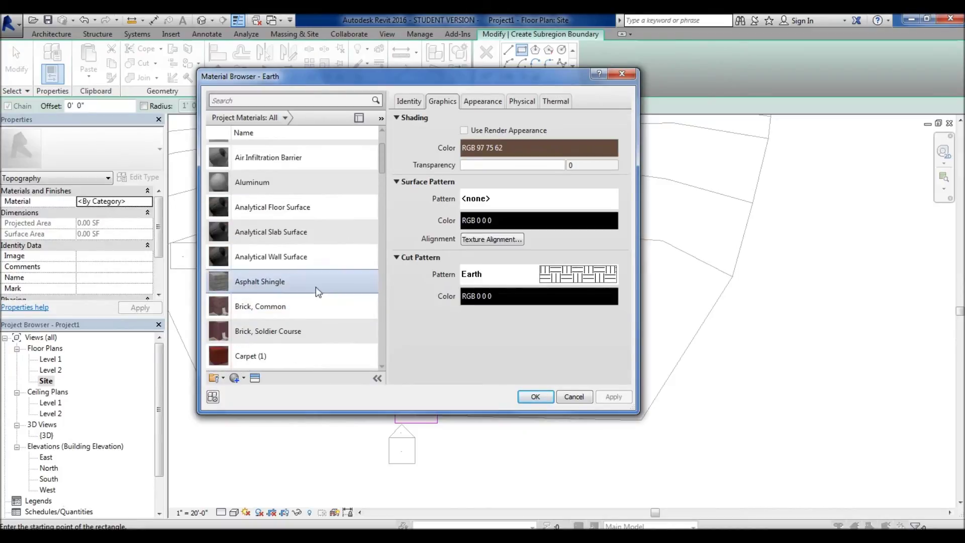
{"action": "scroll", "coordinate": [336, 309], "scroll_direction": "down", "scroll_amount": 3}
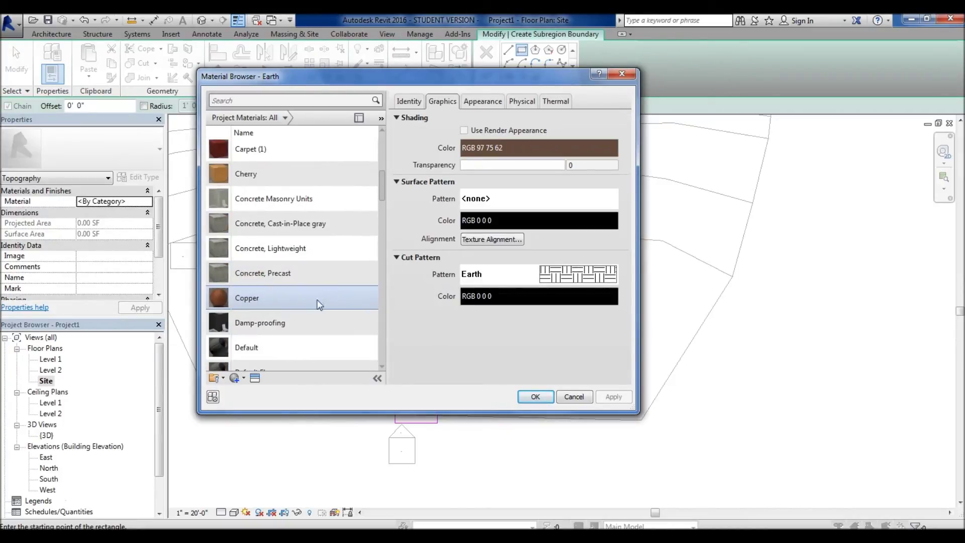
{"action": "left_click", "coordinate": [300, 224]}
{"action": "left_click", "coordinate": [525, 396]}
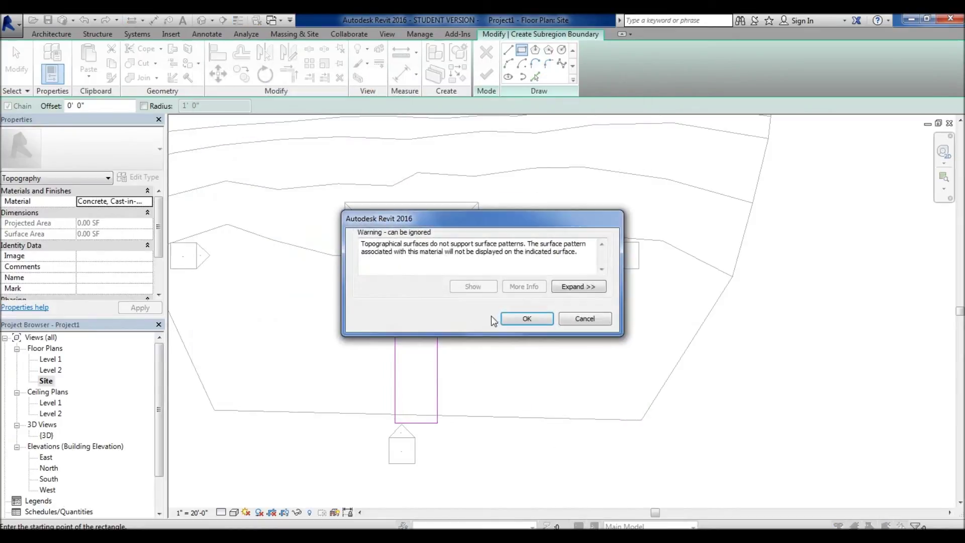
{"action": "left_click", "coordinate": [527, 319]}
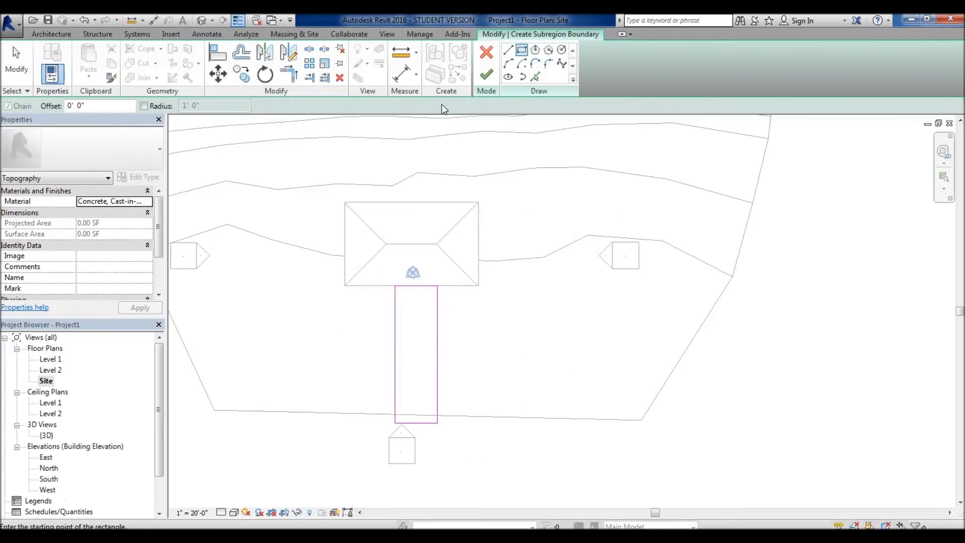
{"action": "left_click", "coordinate": [485, 75]}
{"action": "left_click", "coordinate": [482, 314]}
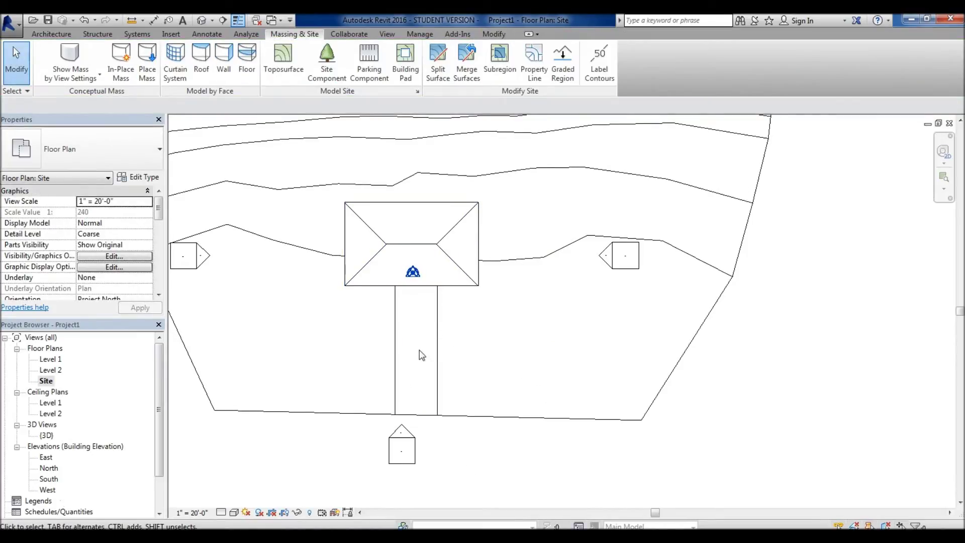
Step: Inspect the concrete walkway in front of the house in the 3D view and select it as a separate subregion
{"action": "double_click", "coordinate": [45, 435]}
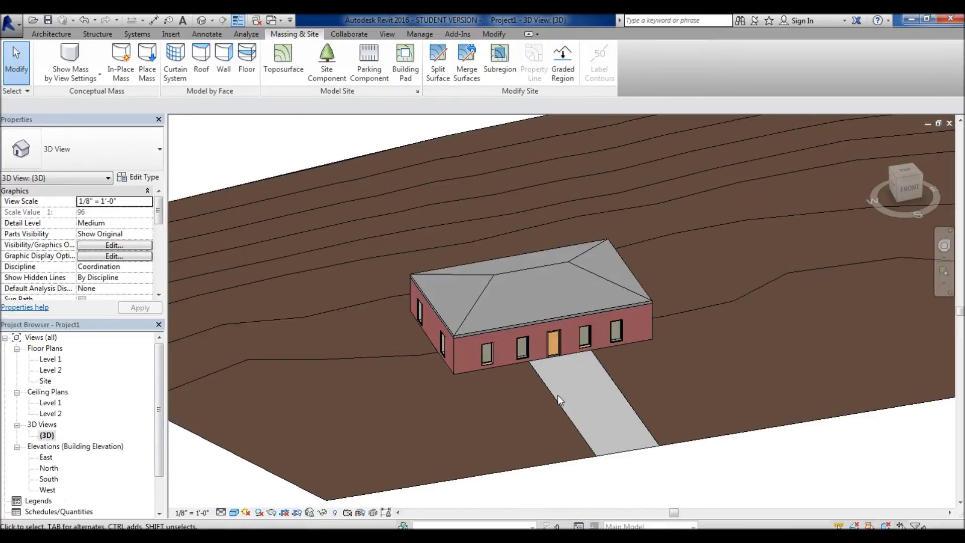
{"action": "scroll", "coordinate": [590, 395], "scroll_direction": "up", "scroll_amount": 3}
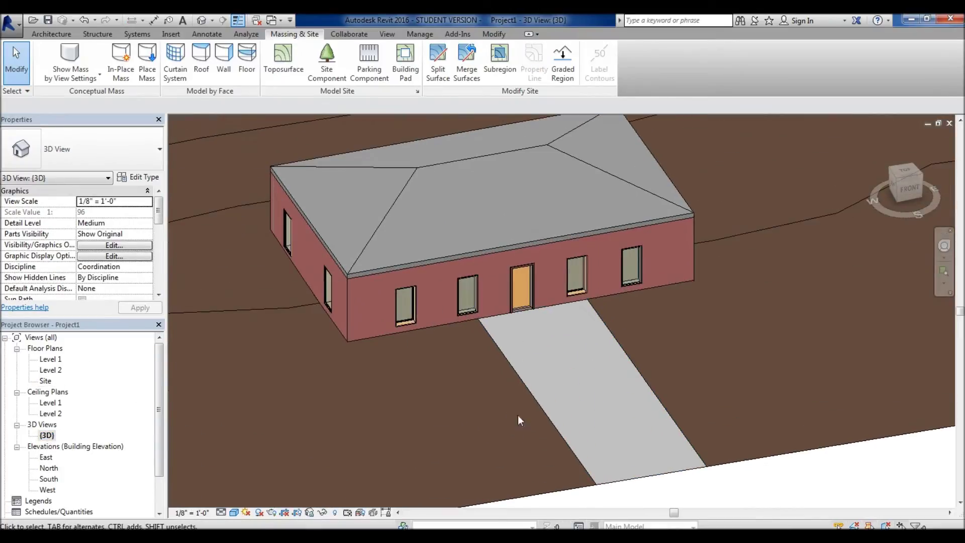
{"action": "scroll", "coordinate": [552, 371], "scroll_direction": "down", "scroll_amount": 2}
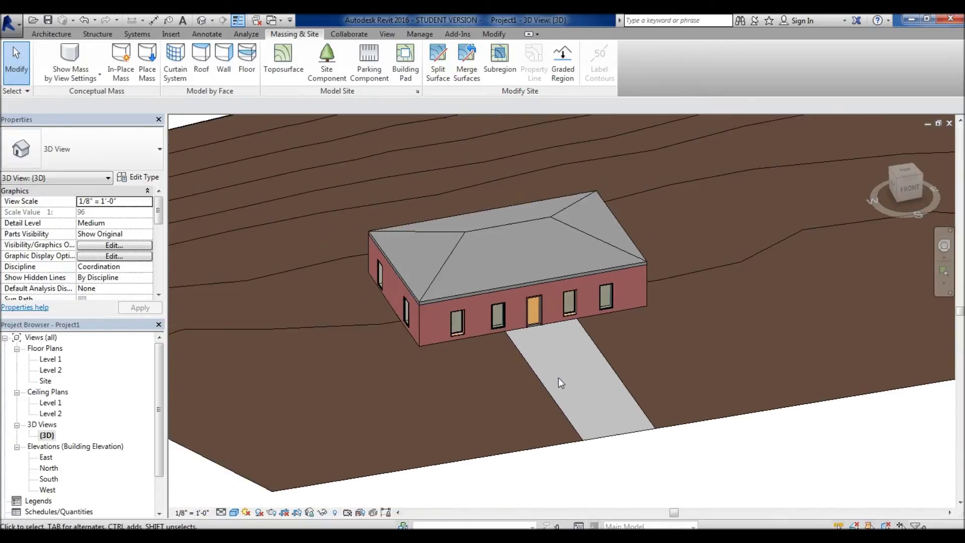
{"action": "scroll", "coordinate": [562, 384], "scroll_direction": "down", "scroll_amount": 2}
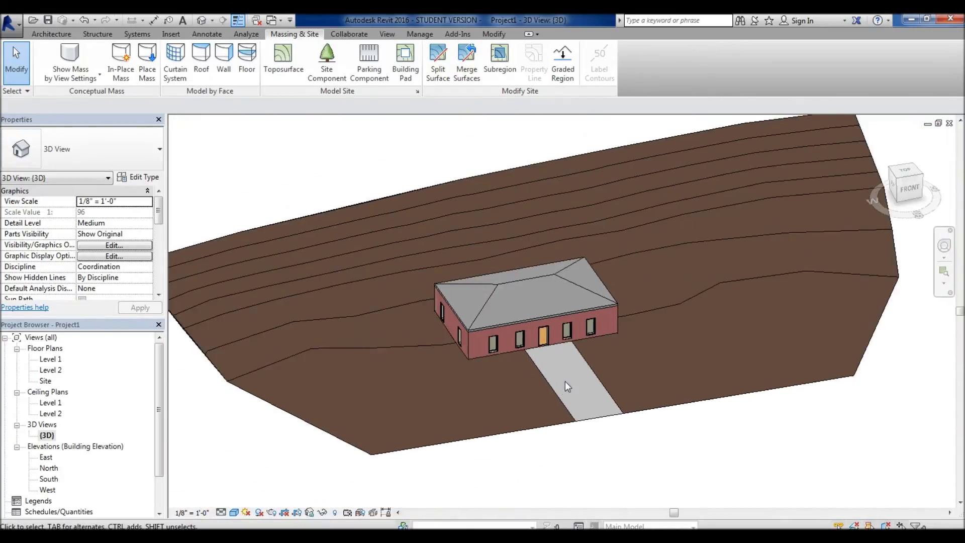
{"action": "left_click", "coordinate": [598, 376]}
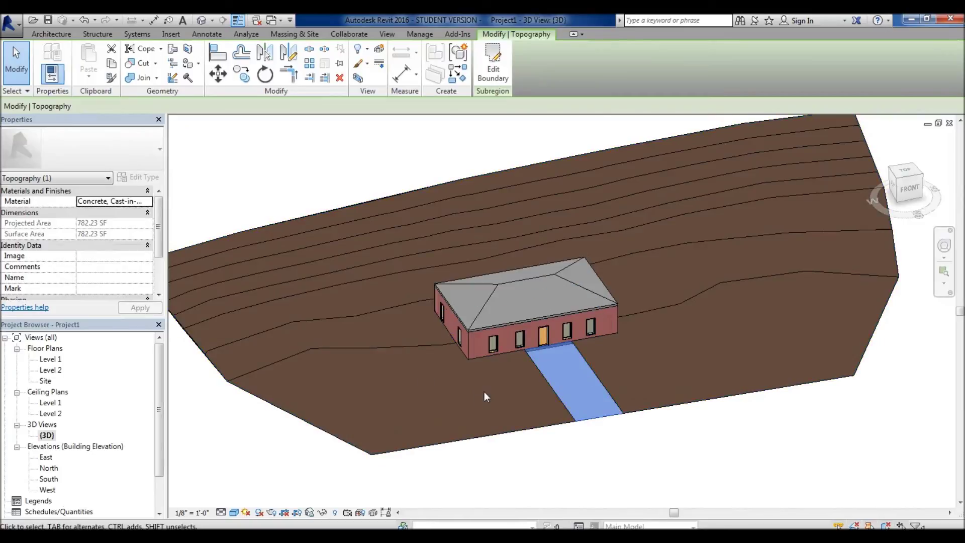
Step: In the Site plan, create a rectangular subregion about 7'-6" wide and 73' long running up the slope just west of the house
{"action": "key", "text": "Escape"}
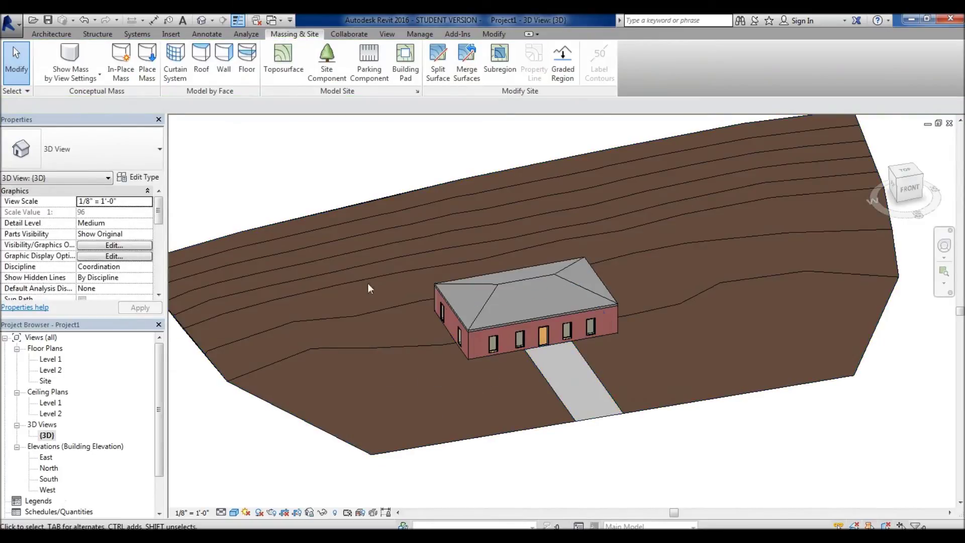
{"action": "double_click", "coordinate": [49, 373]}
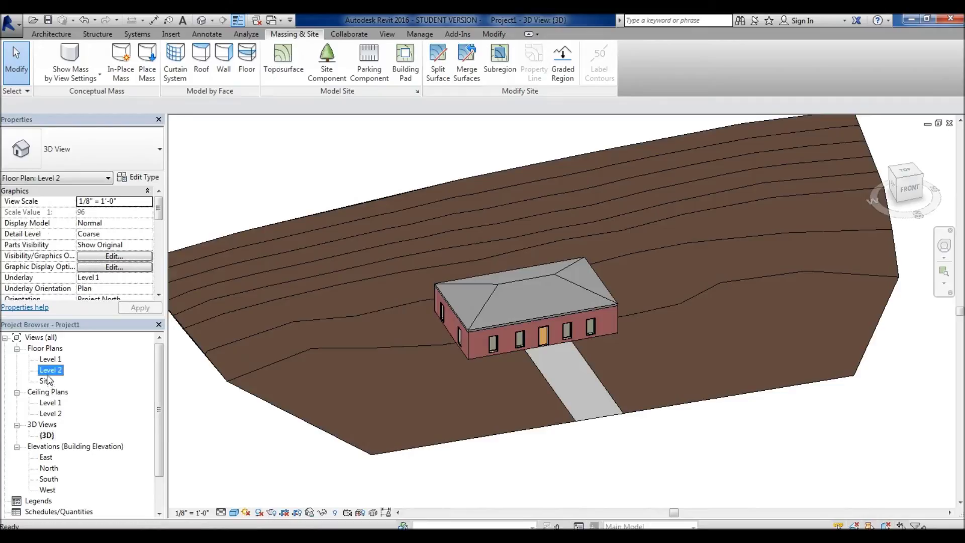
{"action": "double_click", "coordinate": [47, 381]}
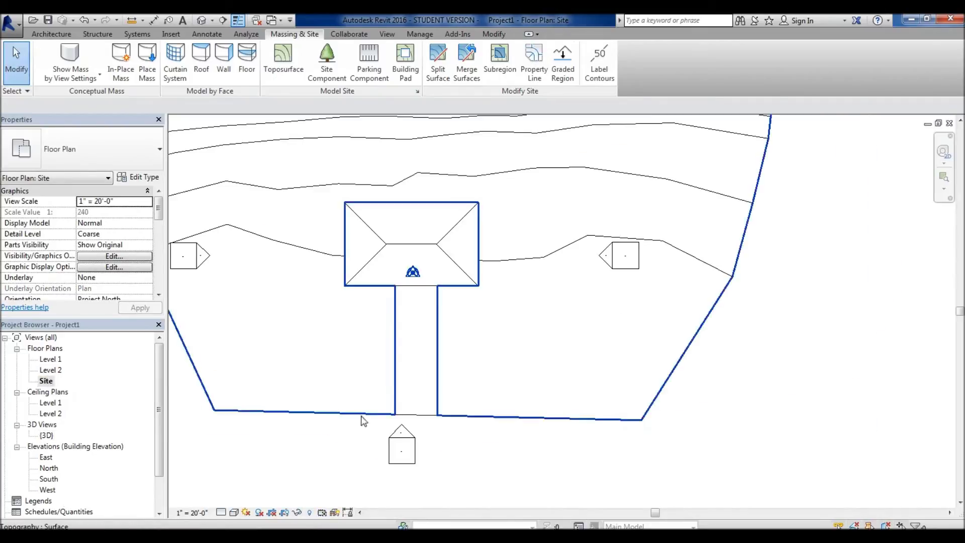
{"action": "scroll", "coordinate": [409, 356], "scroll_direction": "down", "scroll_amount": 4}
{"action": "left_click", "coordinate": [500, 65]}
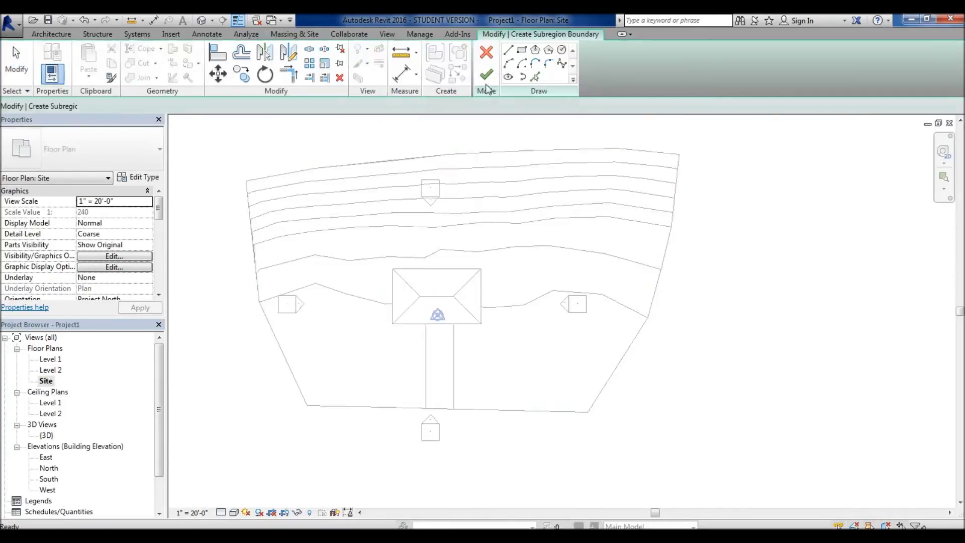
{"action": "left_click", "coordinate": [521, 52]}
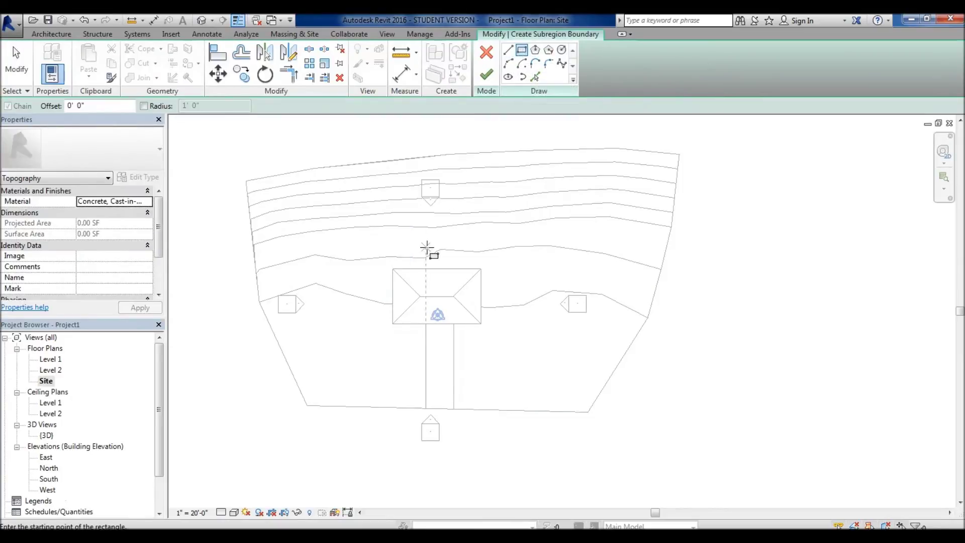
{"action": "left_click", "coordinate": [374, 331]}
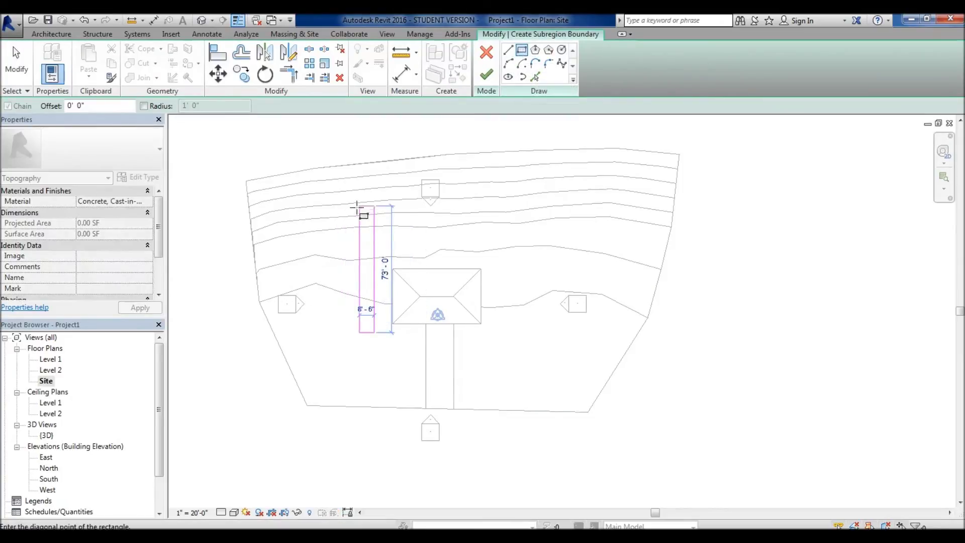
{"action": "left_click", "coordinate": [360, 205]}
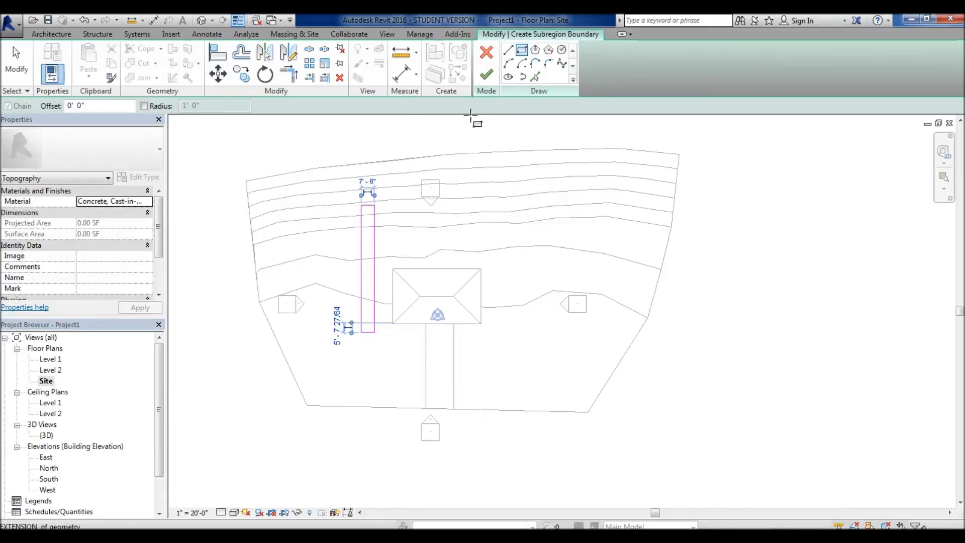
{"action": "left_click", "coordinate": [485, 75]}
{"action": "left_click", "coordinate": [242, 363]}
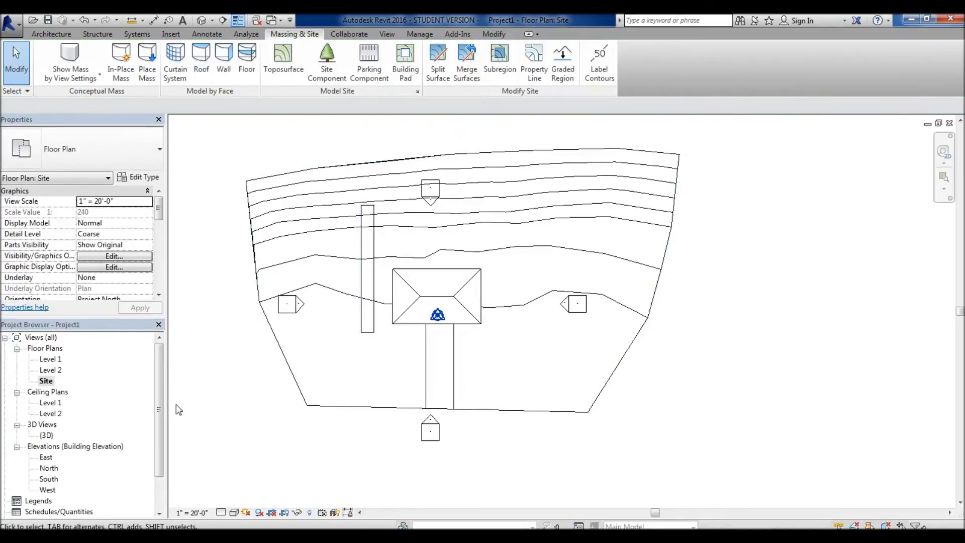
Step: Examine in the 3D view how the narrow strip west of the house follows the terrain, selecting it to check its subregion properties
{"action": "double_click", "coordinate": [47, 436]}
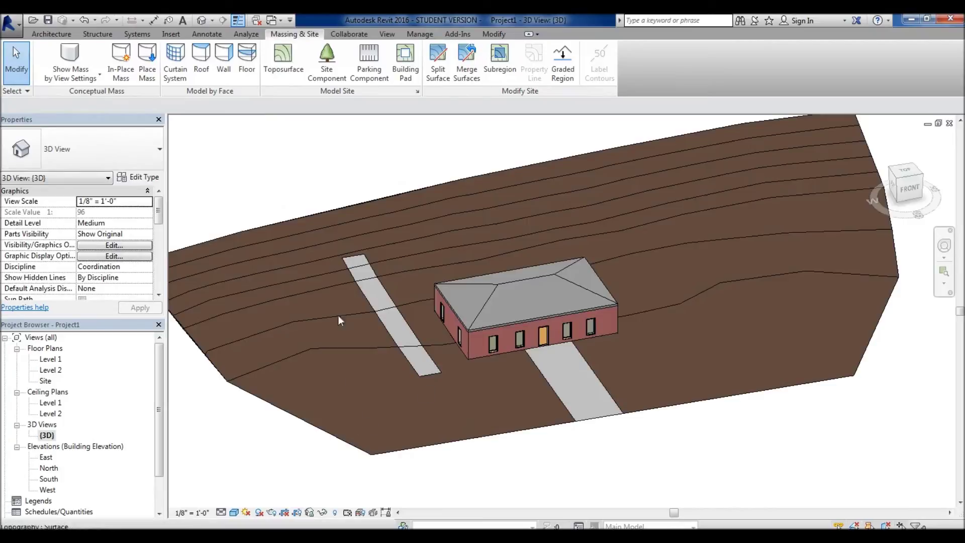
{"action": "middle_click_drag", "start_coordinate": [339, 293], "coordinate": [463, 291], "text": "shift"}
{"action": "scroll", "coordinate": [407, 371], "scroll_direction": "up", "scroll_amount": 5}
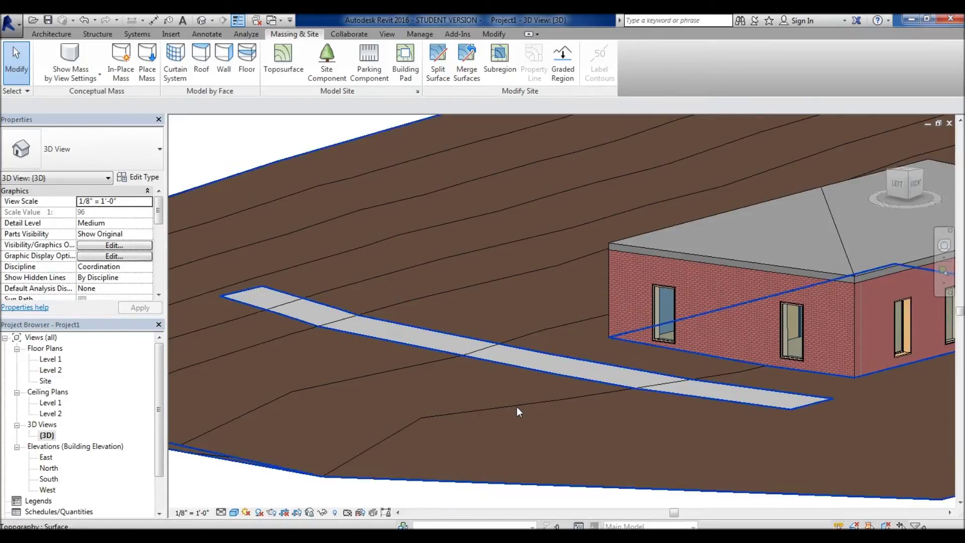
{"action": "scroll", "coordinate": [331, 336], "scroll_direction": "up", "scroll_amount": 4}
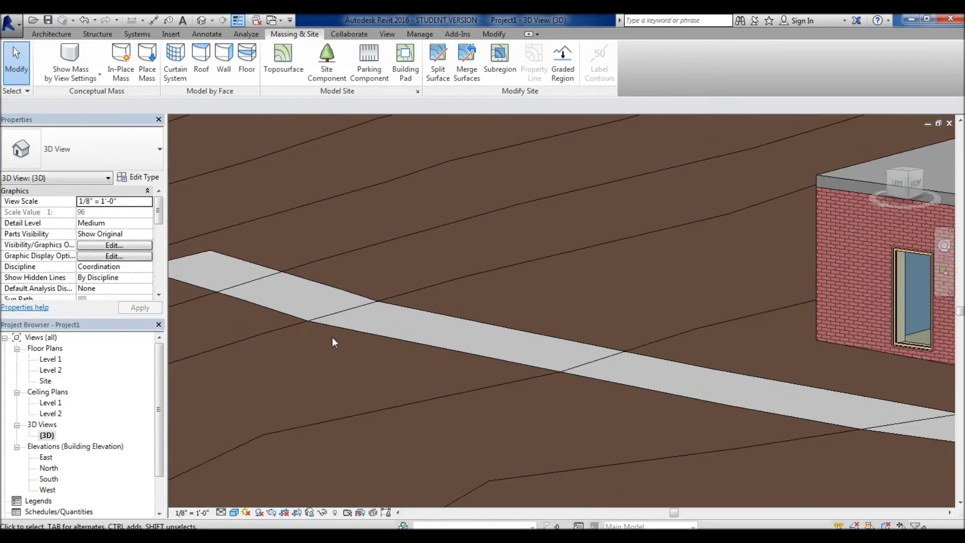
{"action": "left_click", "coordinate": [362, 333]}
{"action": "scroll", "coordinate": [200, 387], "scroll_direction": "down", "scroll_amount": 4}
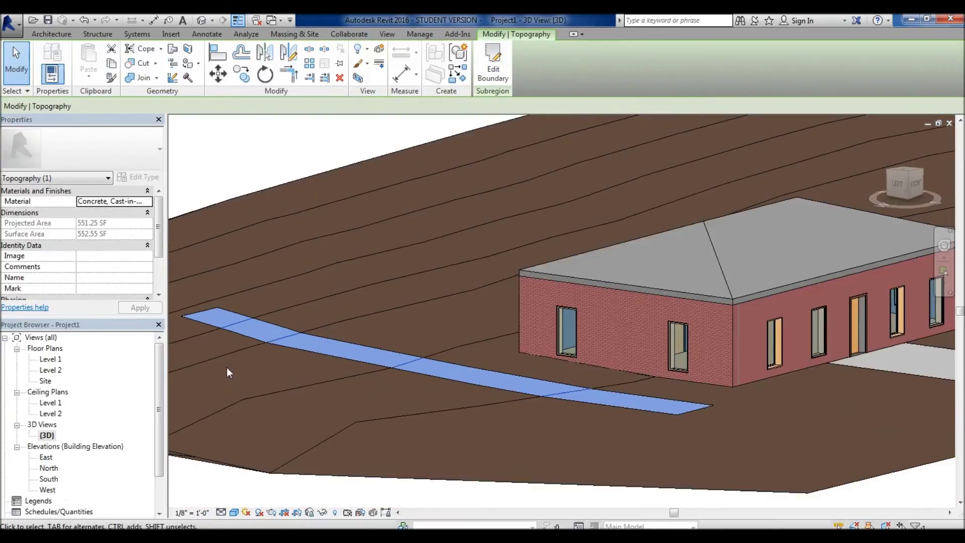
{"action": "key", "text": "Escape"}
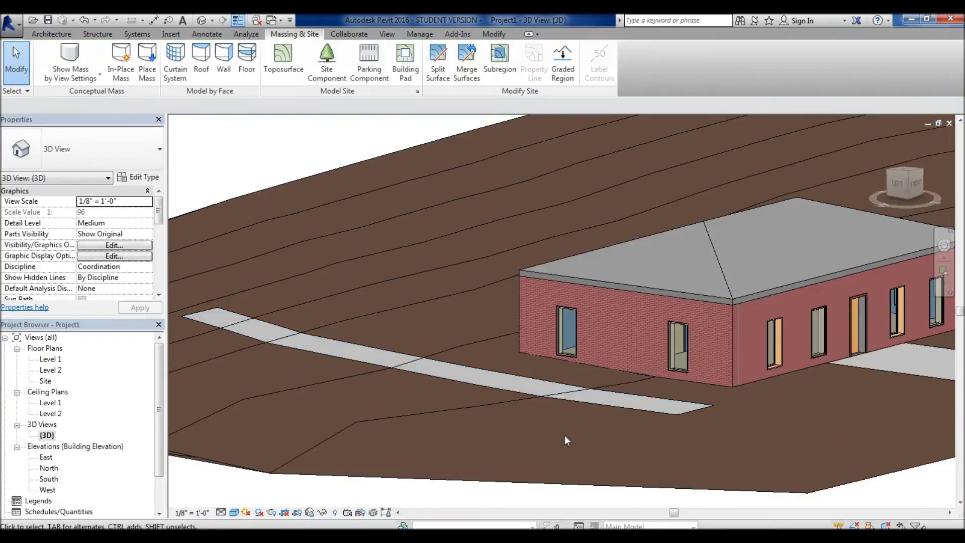
{"action": "scroll", "coordinate": [403, 339], "scroll_direction": "down", "scroll_amount": 3}
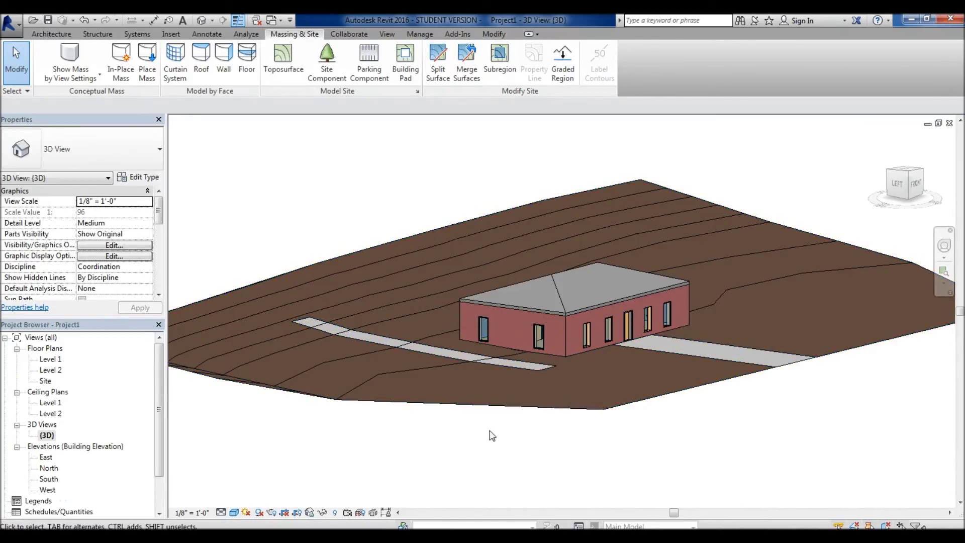
{"action": "scroll", "coordinate": [317, 404], "scroll_direction": "up", "scroll_amount": 5}
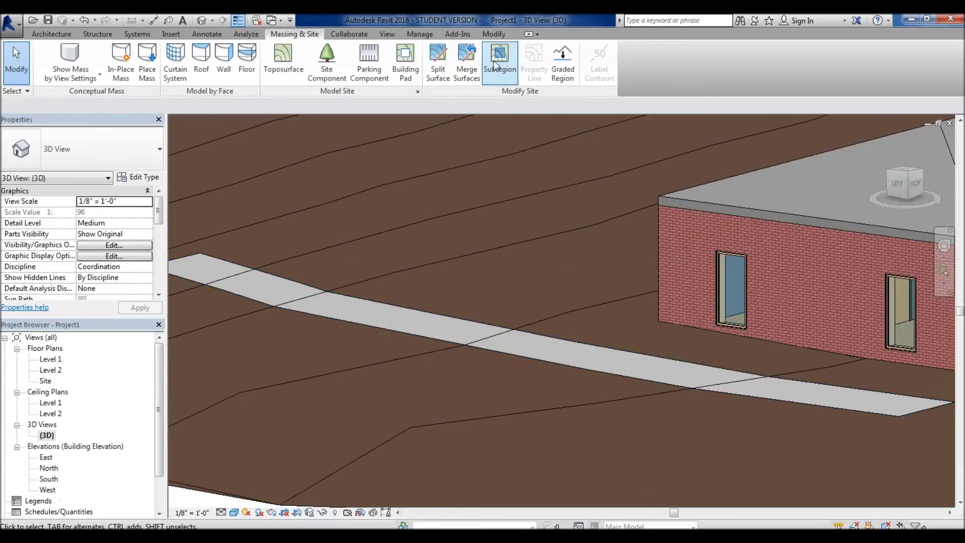
{"action": "left_click", "coordinate": [489, 326]}
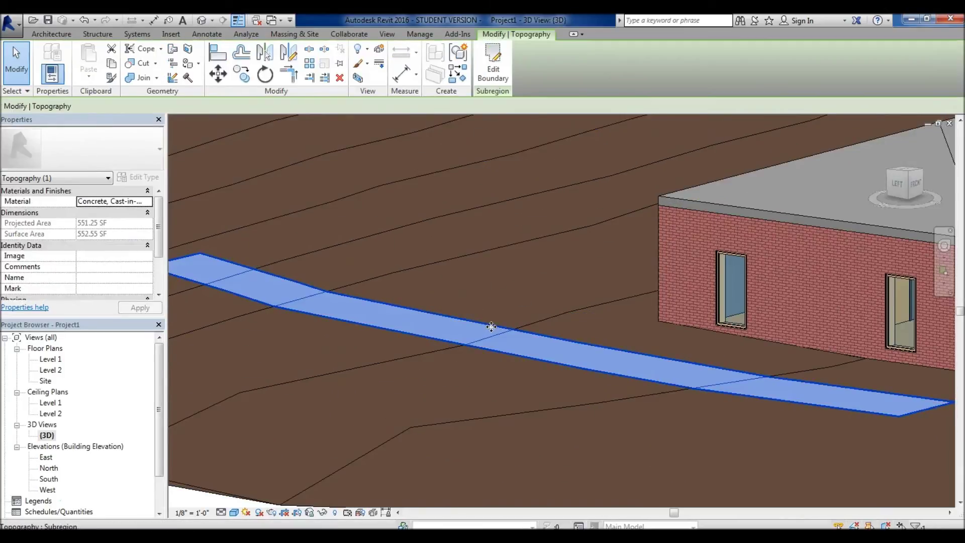
{"action": "scroll", "coordinate": [401, 383], "scroll_direction": "down", "scroll_amount": 4}
{"action": "key", "text": "Escape"}
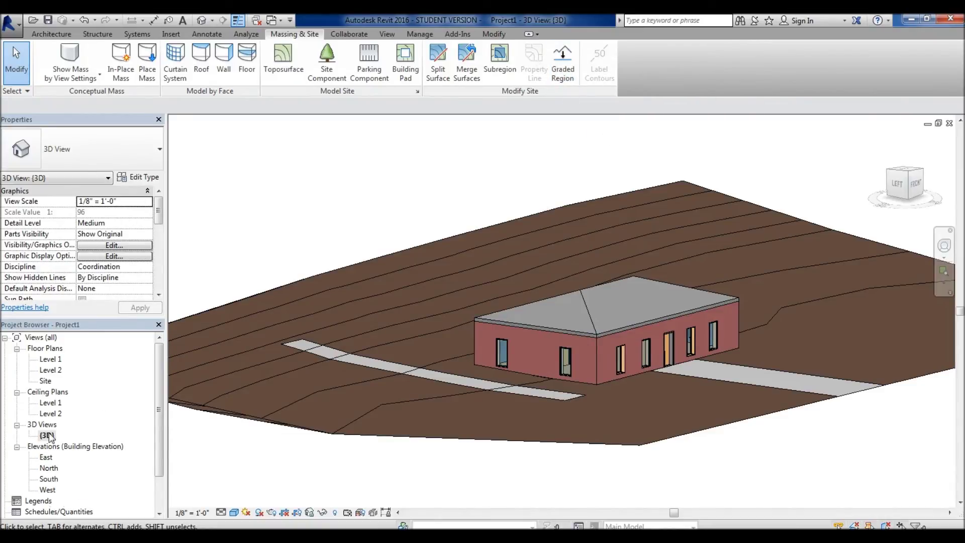
Step: Open the Site plan and view the methods offered for creating property lines, leaving the command without creating any
{"action": "double_click", "coordinate": [45, 382]}
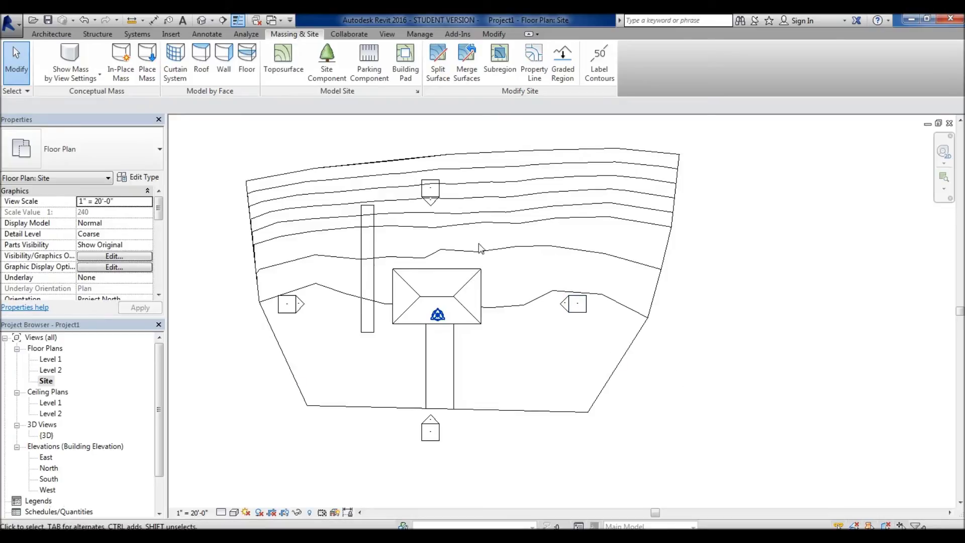
{"action": "left_click", "coordinate": [524, 61]}
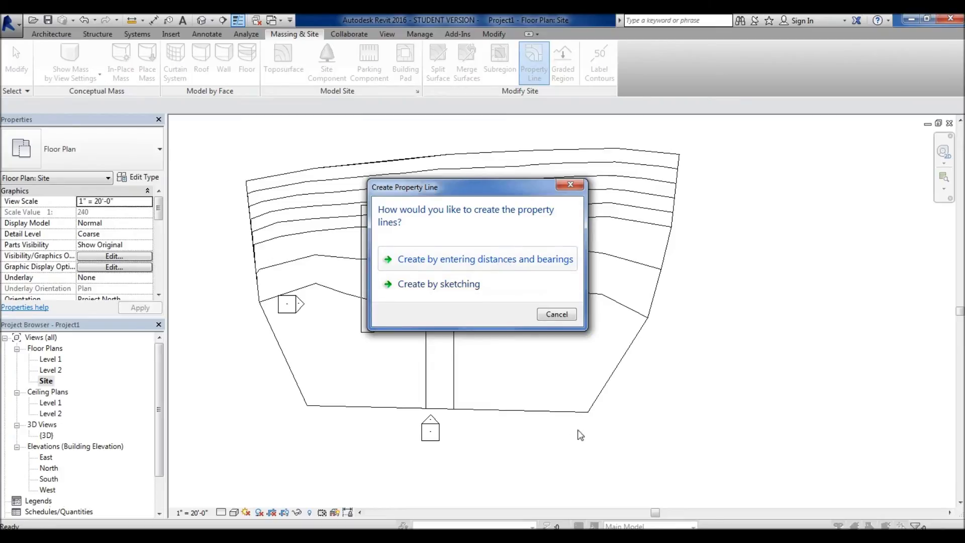
{"action": "left_click", "coordinate": [547, 314]}
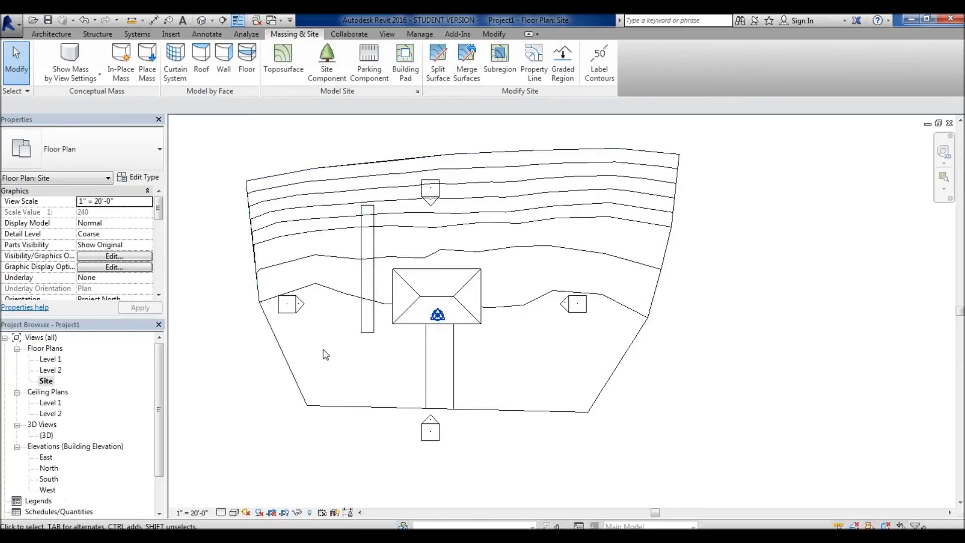
Step: Place two RPC Tree - Deciduous site components of type Red Ash - 25' in front of the house, one on each side of the walkway
{"action": "middle_click_drag", "start_coordinate": [434, 274], "coordinate": [483, 299]}
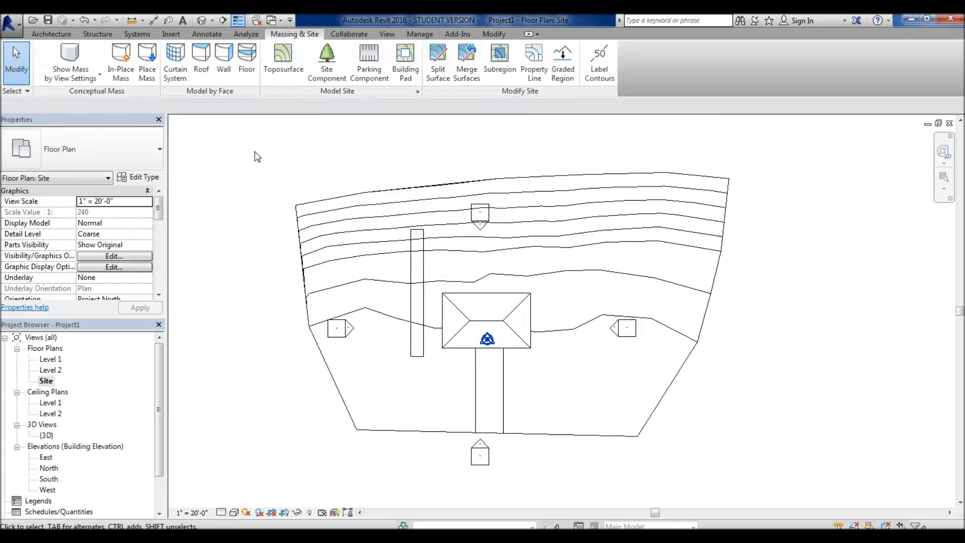
{"action": "left_click", "coordinate": [327, 56]}
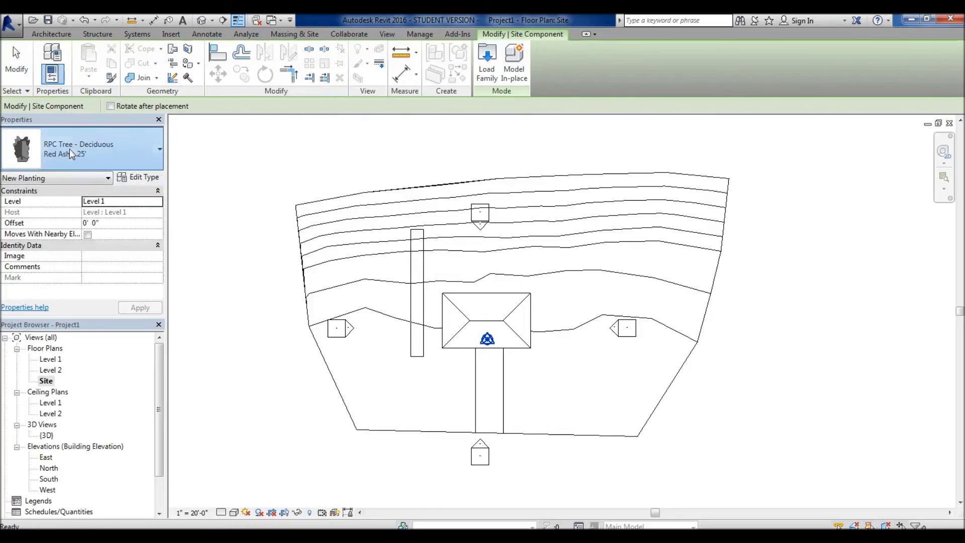
{"action": "left_click", "coordinate": [71, 153]}
{"action": "scroll", "coordinate": [86, 302], "scroll_direction": "down", "scroll_amount": 1}
{"action": "scroll", "coordinate": [86, 330], "scroll_direction": "up", "scroll_amount": 1}
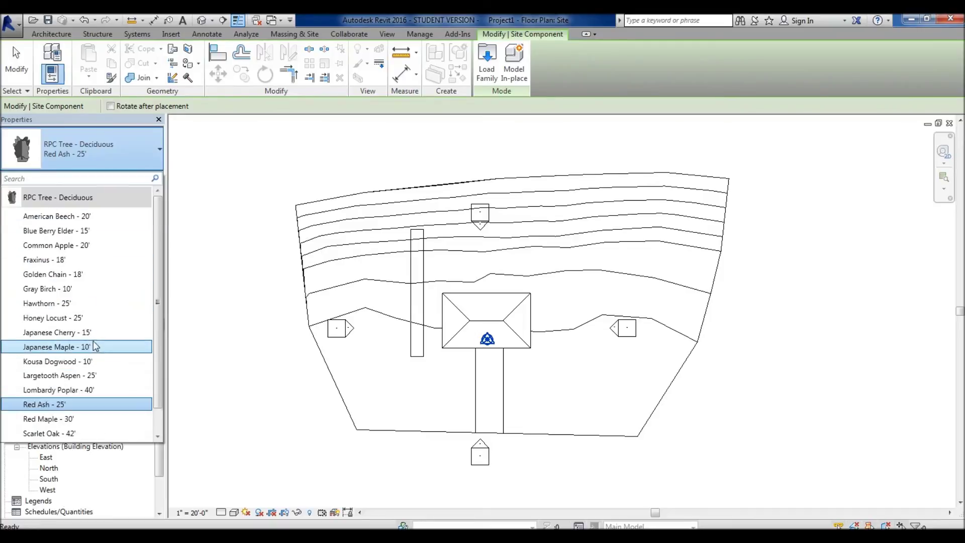
{"action": "left_click", "coordinate": [66, 403]}
{"action": "left_click", "coordinate": [567, 373]}
{"action": "left_click", "coordinate": [429, 384]}
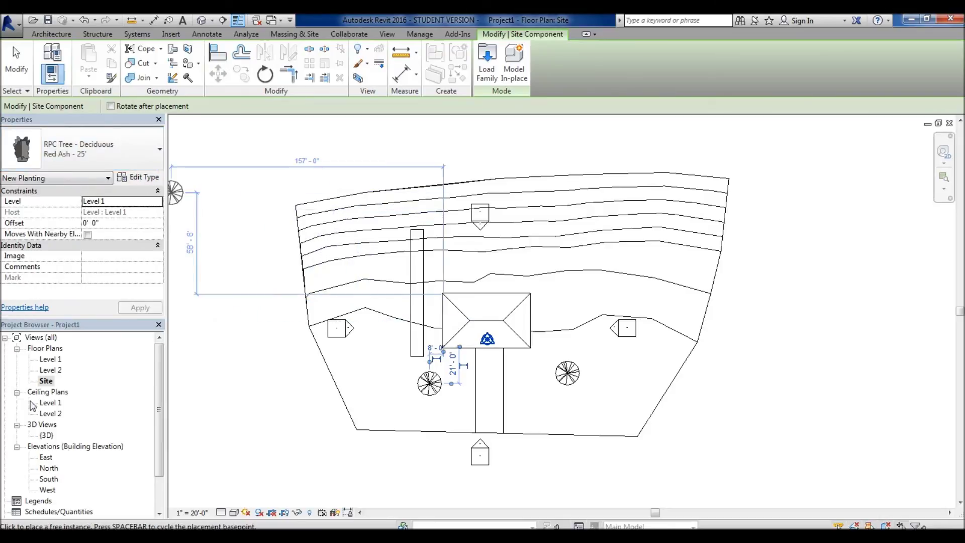
Step: Inspect the two trees in the 3D view, selecting each one to check its placement and host on the terrain
{"action": "double_click", "coordinate": [46, 435]}
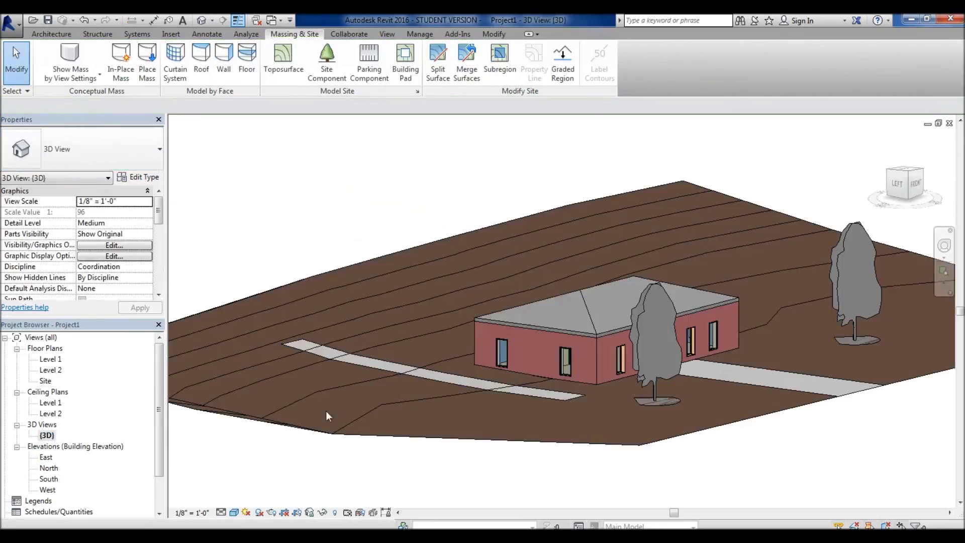
{"action": "middle_click_drag", "start_coordinate": [673, 349], "coordinate": [435, 373]}
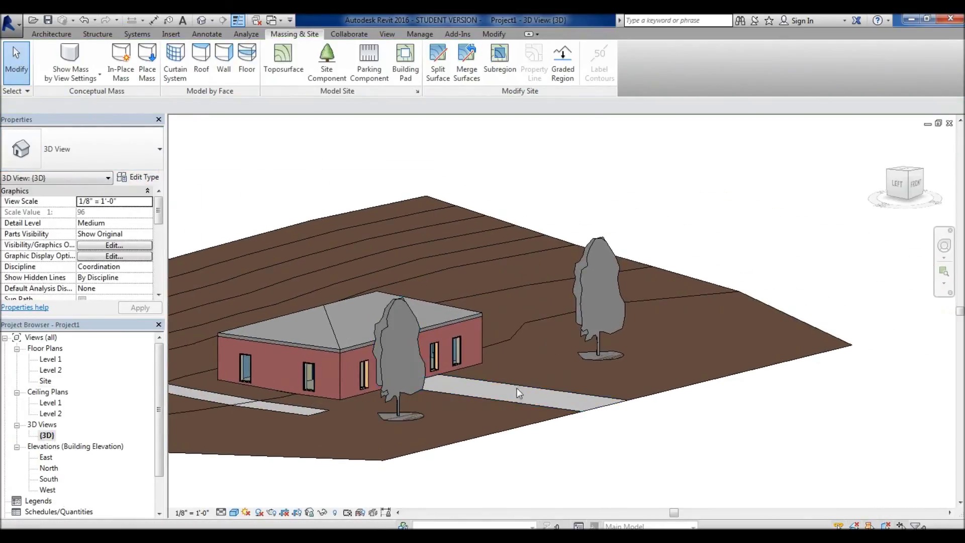
{"action": "scroll", "coordinate": [515, 367], "scroll_direction": "up", "scroll_amount": 2}
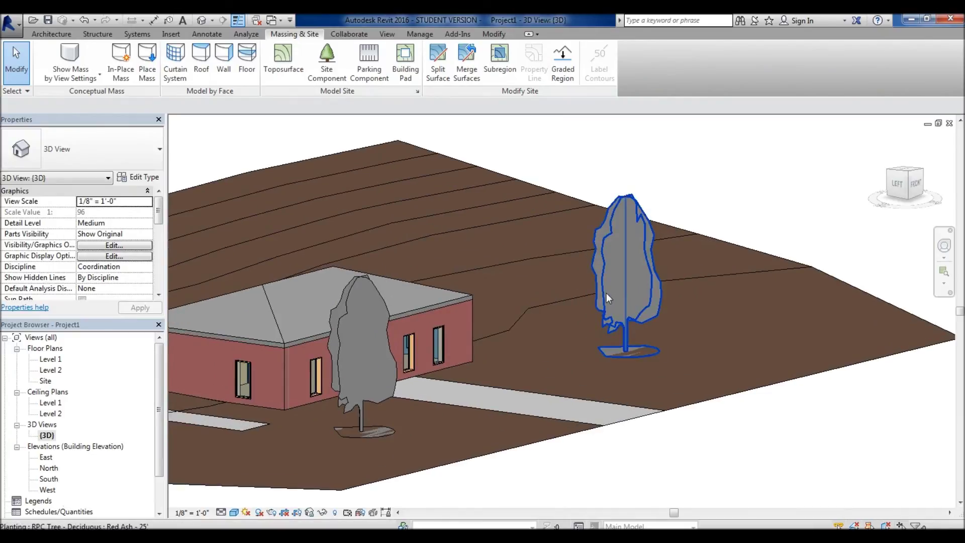
{"action": "left_click", "coordinate": [606, 292]}
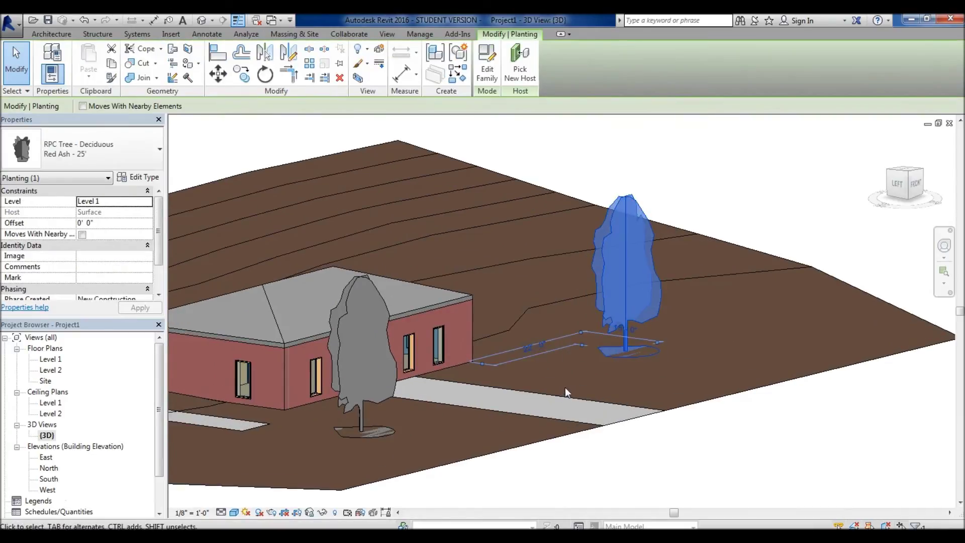
{"action": "key", "text": "Escape"}
{"action": "middle_click_drag", "start_coordinate": [400, 457], "coordinate": [481, 428]}
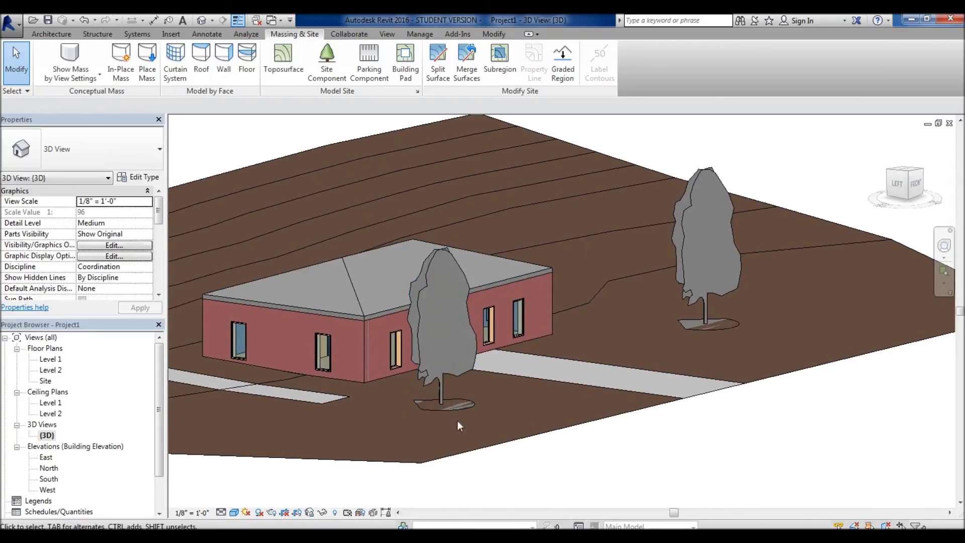
{"action": "left_click", "coordinate": [441, 369]}
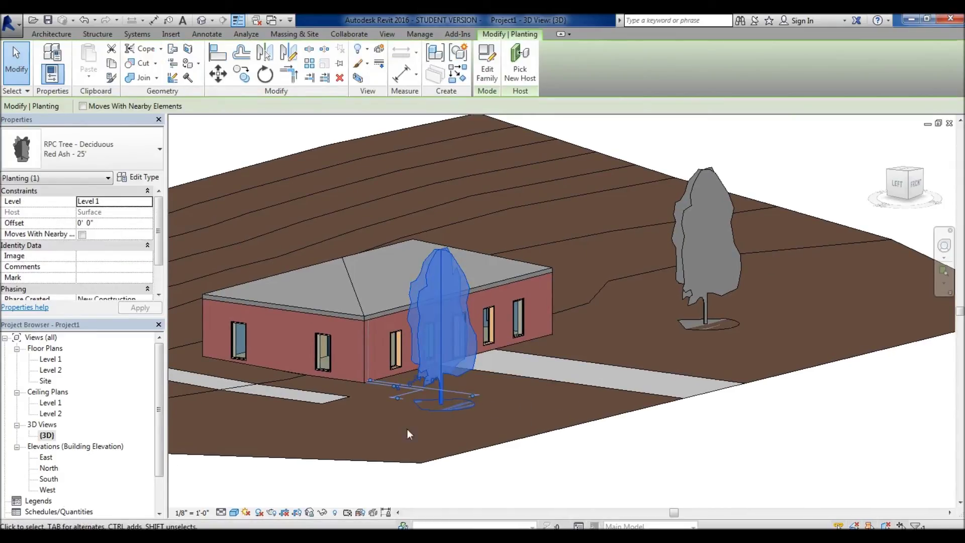
{"action": "key", "text": "Escape"}
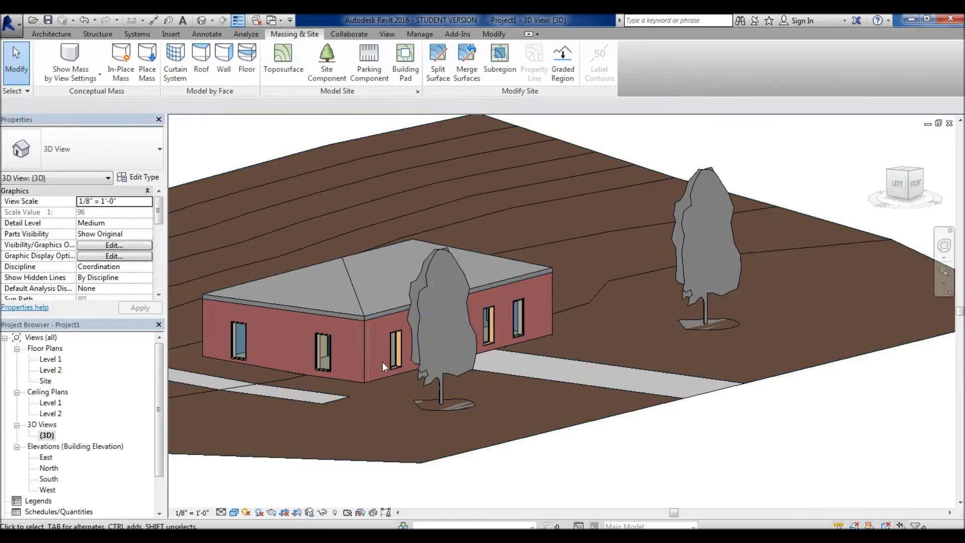
Step: Set the 3D view's visual style to Realistic and look over the trees, house and walkway
{"action": "scroll", "coordinate": [432, 339], "scroll_direction": "up", "scroll_amount": 2}
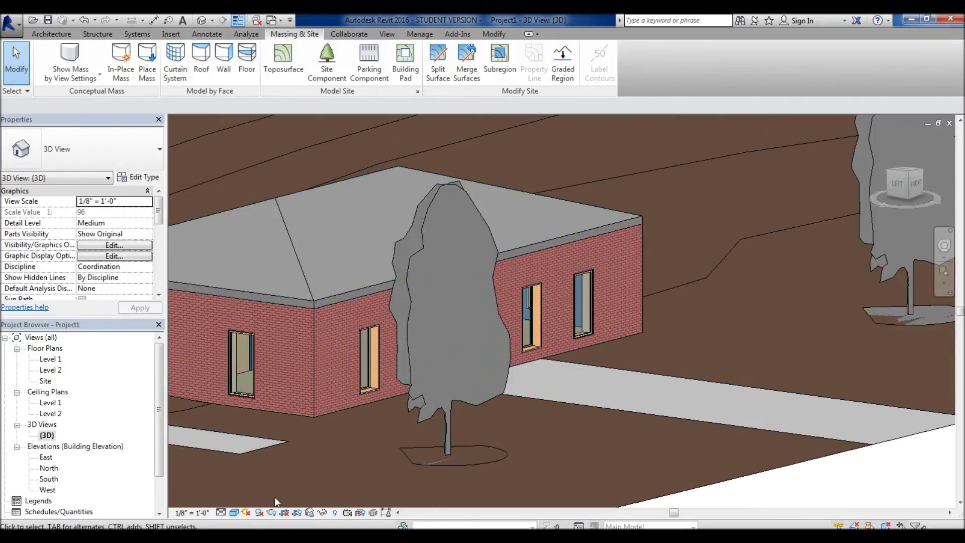
{"action": "left_click", "coordinate": [233, 513]}
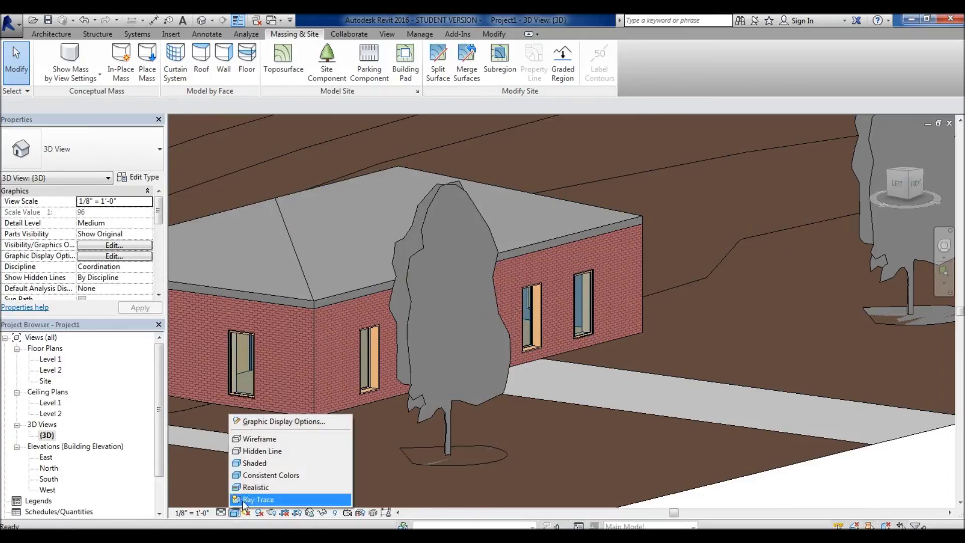
{"action": "left_click", "coordinate": [255, 487]}
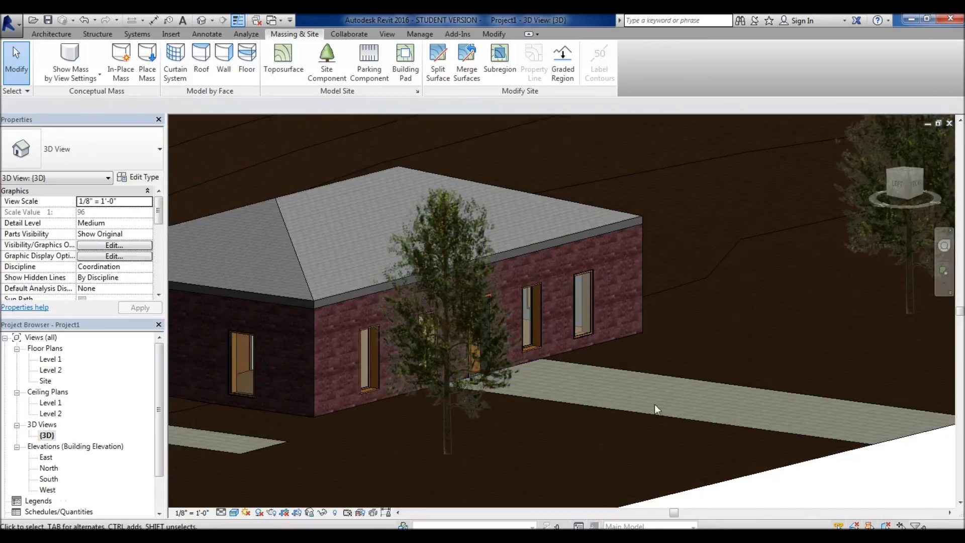
{"action": "middle_click_drag", "start_coordinate": [762, 345], "coordinate": [524, 420]}
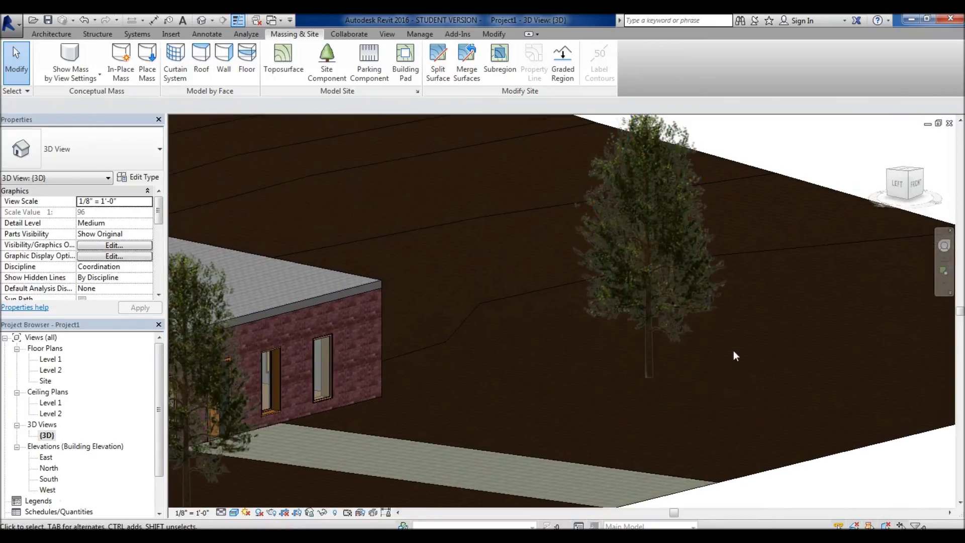
Step: Bring the whole house front with both trees into the 3D view and set the visual style to Consistent Colors
{"action": "middle_click_drag", "start_coordinate": [732, 342], "coordinate": [362, 360], "text": "shift"}
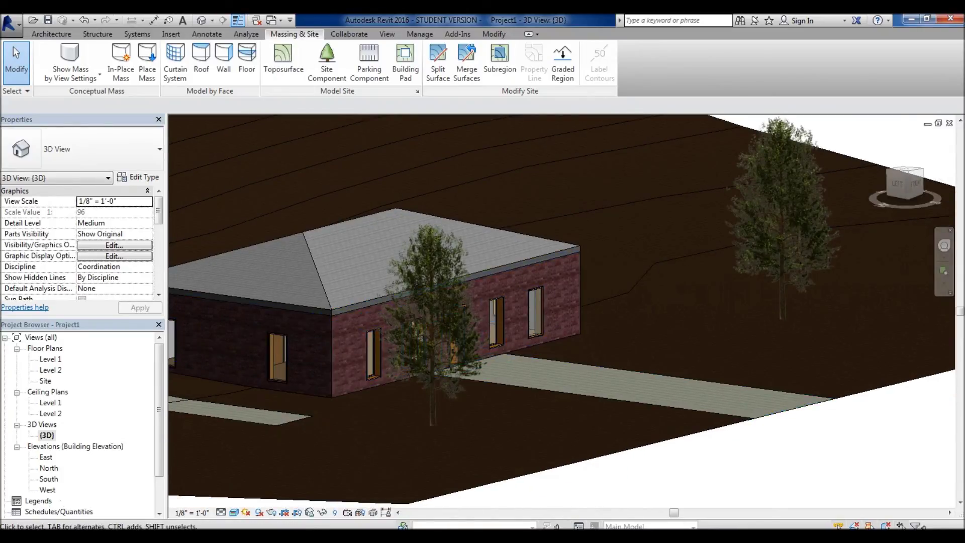
{"action": "left_click", "coordinate": [233, 512]}
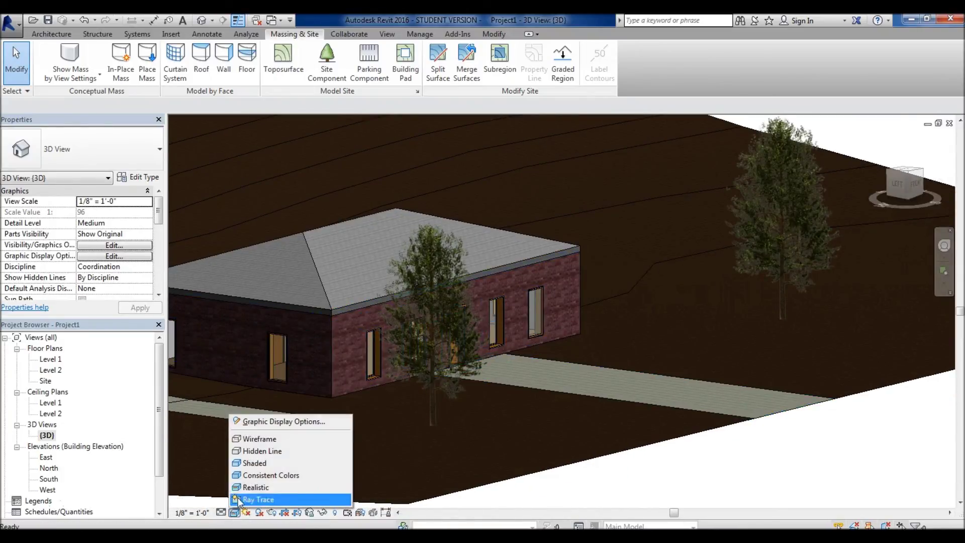
{"action": "left_click", "coordinate": [254, 475]}
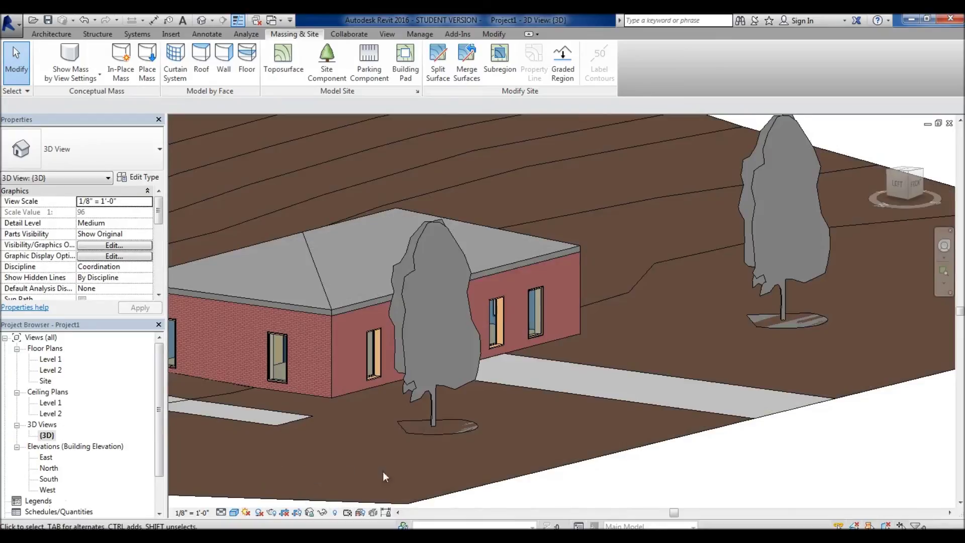
Step: Browse the site component families in the library's Site Logistics folder, previewing Construction Crane and Scaffolding, and leave without loading or placing any
{"action": "left_click", "coordinate": [328, 71]}
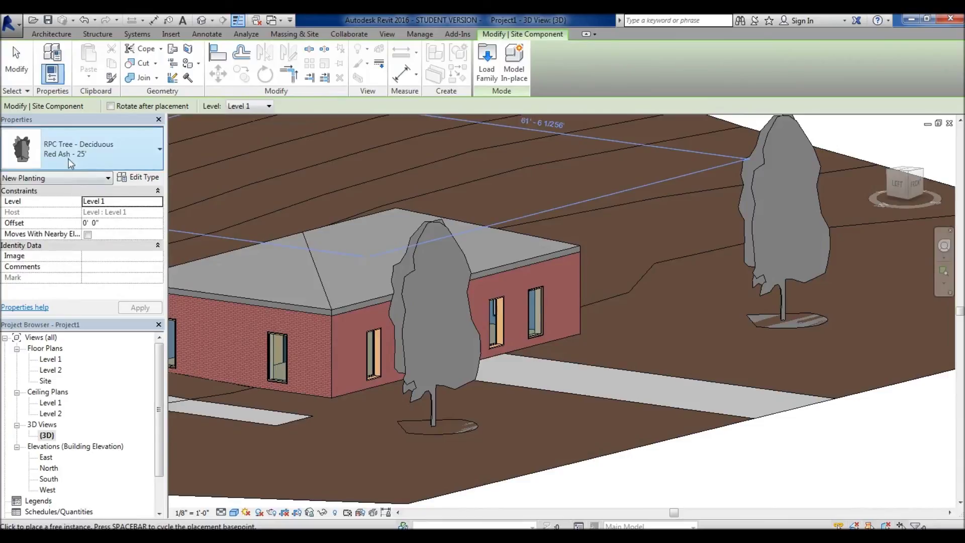
{"action": "left_click", "coordinate": [488, 70]}
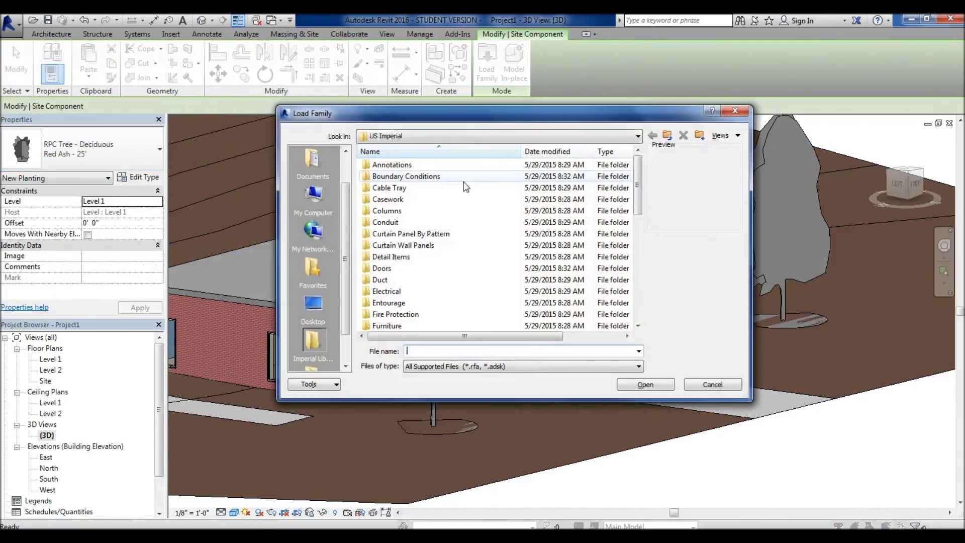
{"action": "scroll", "coordinate": [424, 247], "scroll_direction": "down", "scroll_amount": 4}
{"action": "scroll", "coordinate": [425, 247], "scroll_direction": "down", "scroll_amount": 1}
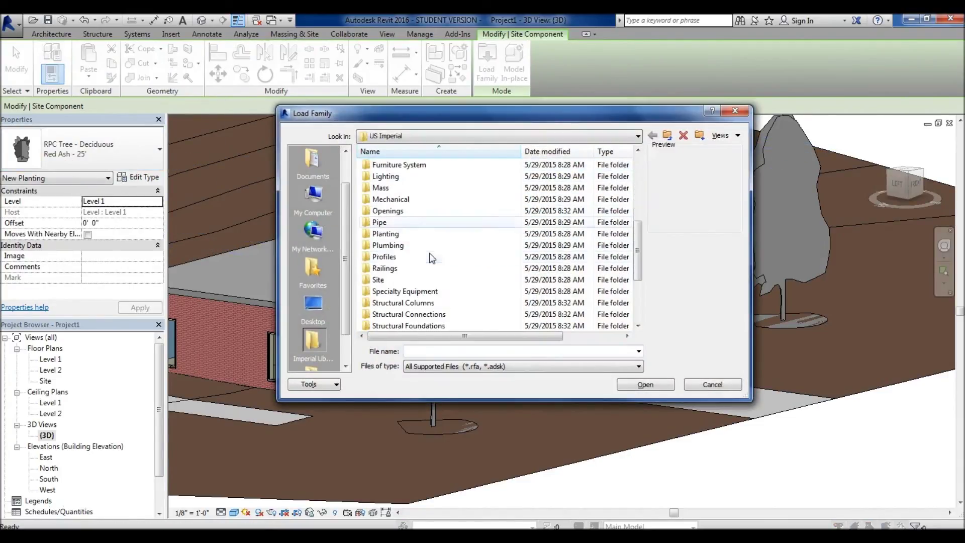
{"action": "double_click", "coordinate": [402, 276]}
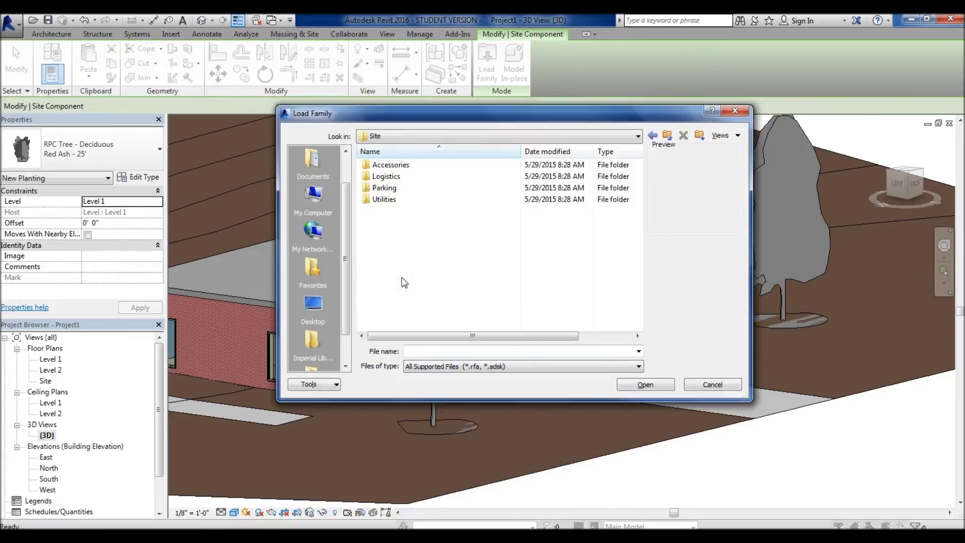
{"action": "double_click", "coordinate": [397, 177]}
{"action": "left_click", "coordinate": [399, 179]}
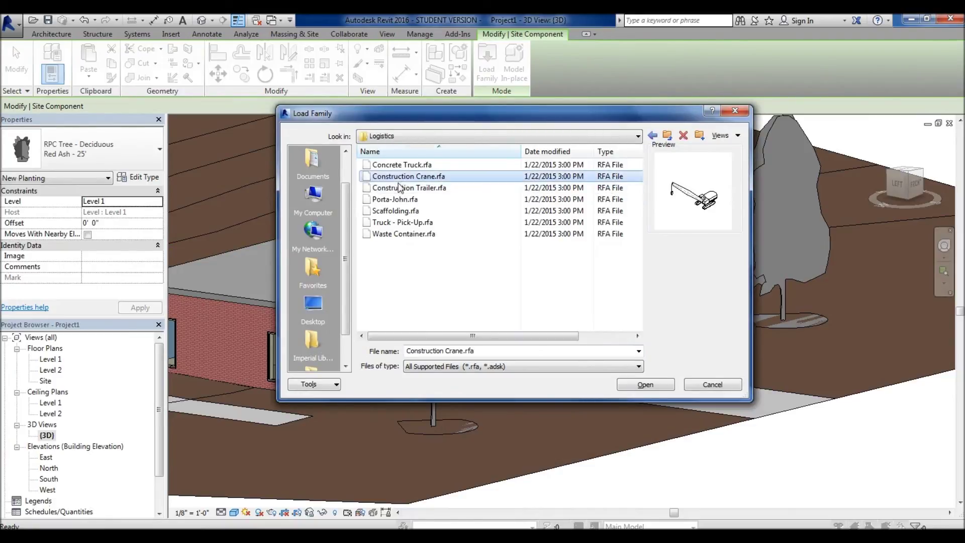
{"action": "left_click", "coordinate": [396, 211]}
{"action": "left_click", "coordinate": [708, 384]}
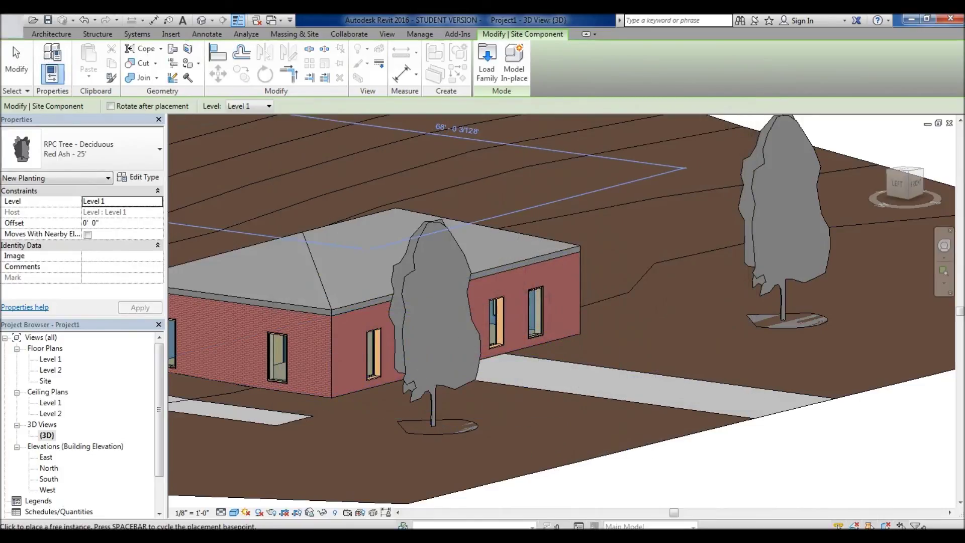
{"action": "left_click", "coordinate": [16, 63]}
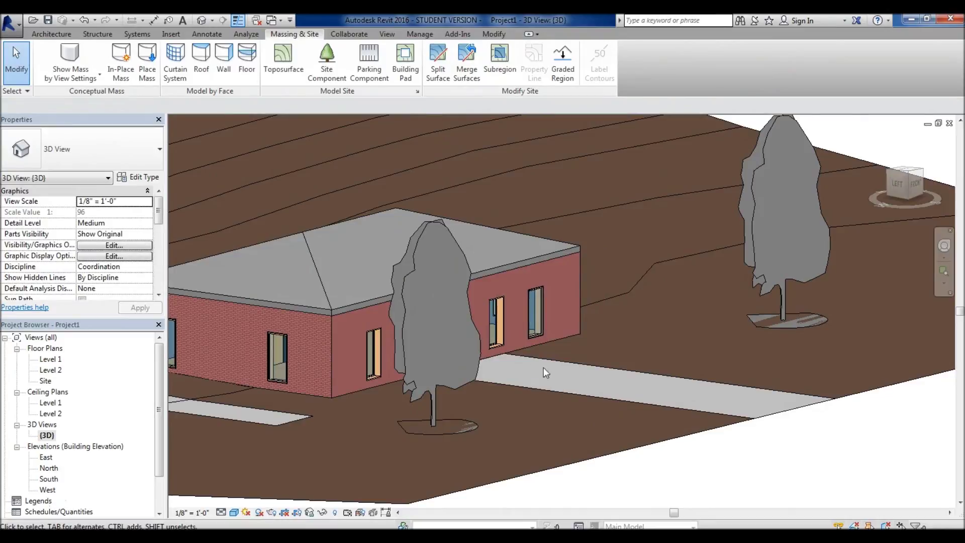